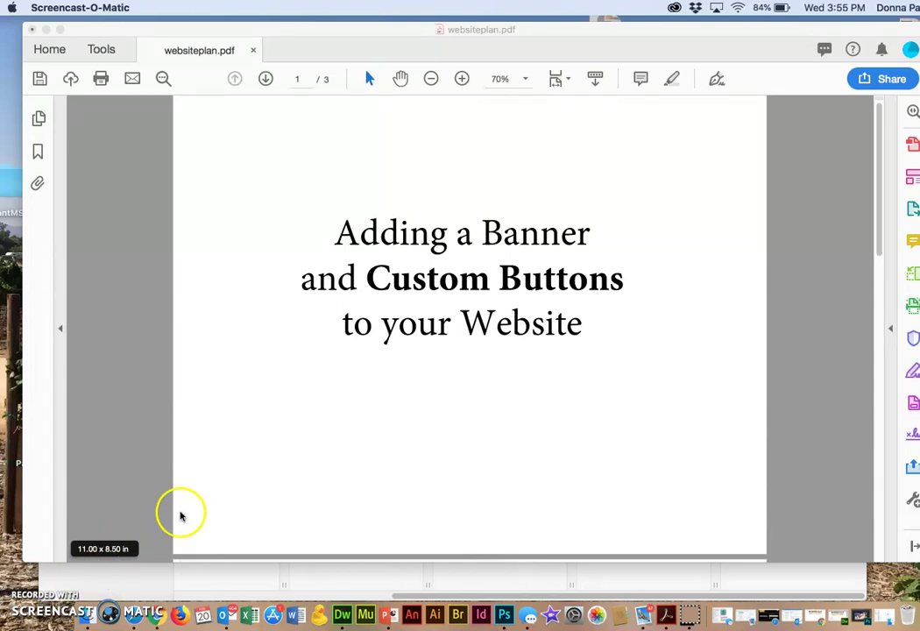
Step: Show page 2 of websiteplan.pdf with the site map and 200 × 20 px button sketches
{"action": "scroll", "coordinate": [199, 492], "scroll_direction": "down", "scroll_amount": 10}
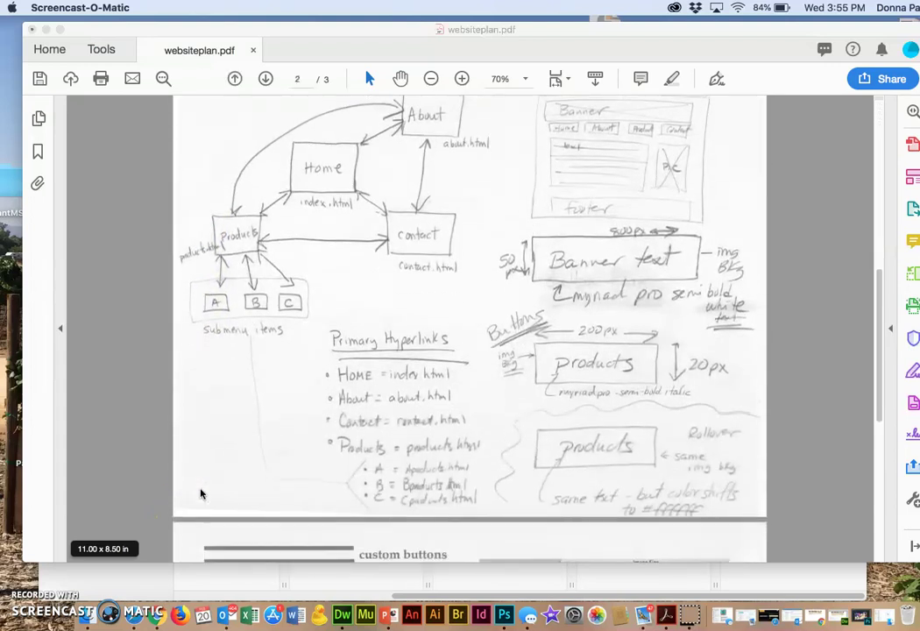
{"action": "scroll", "coordinate": [200, 494], "scroll_direction": "up", "scroll_amount": 2}
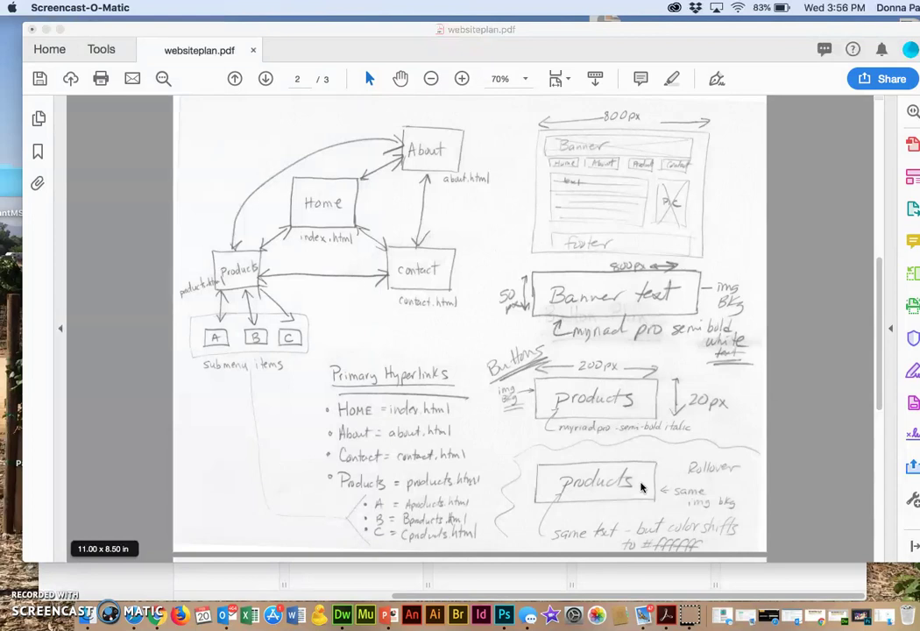
Step: Scroll websiteplan.pdf to page 3 to read the custom buttons and products button notes
{"action": "scroll", "coordinate": [642, 487], "scroll_direction": "down", "scroll_amount": 10}
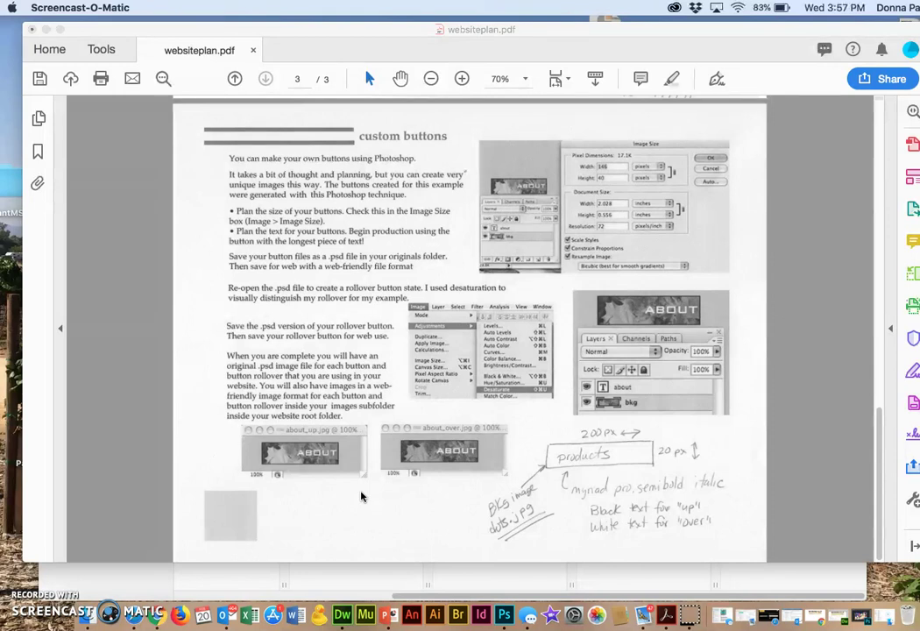
{"action": "left_click", "coordinate": [368, 496]}
Step: In Photoshop, set the Crop tool to 200 px wide by 20 px high
{"action": "left_click", "coordinate": [506, 618]}
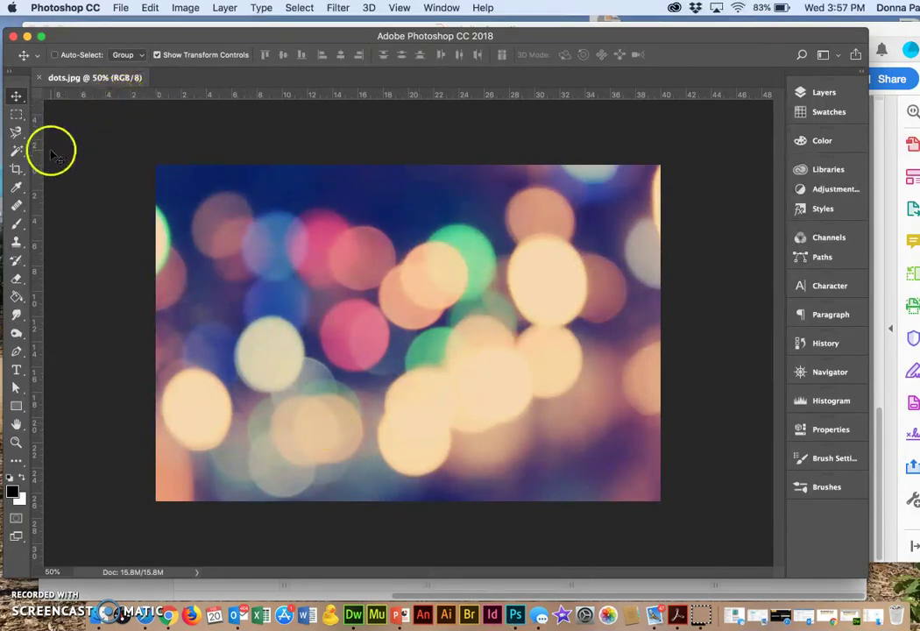
{"action": "left_click", "coordinate": [19, 168]}
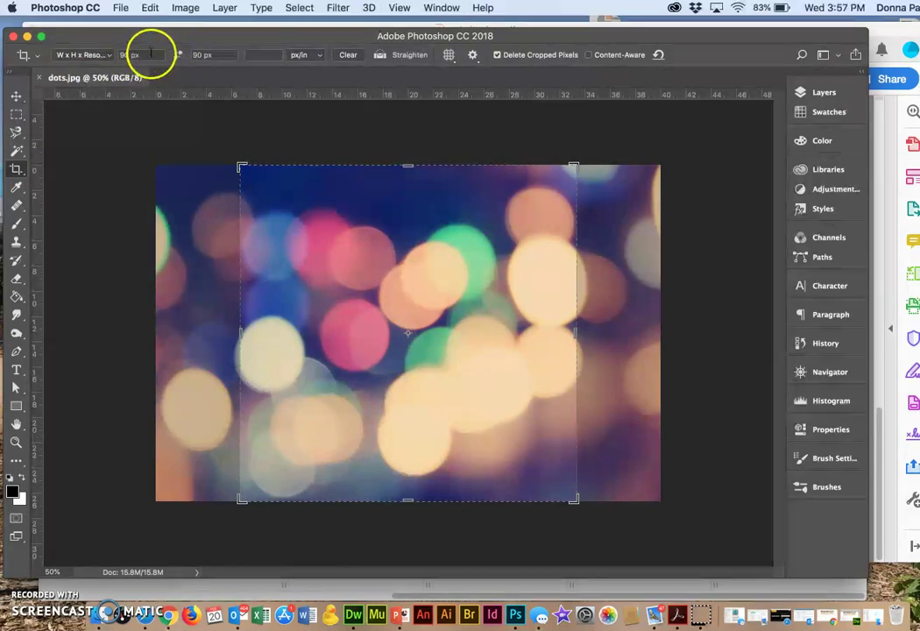
{"action": "left_click_drag", "start_coordinate": [146, 54], "coordinate": [109, 54]}
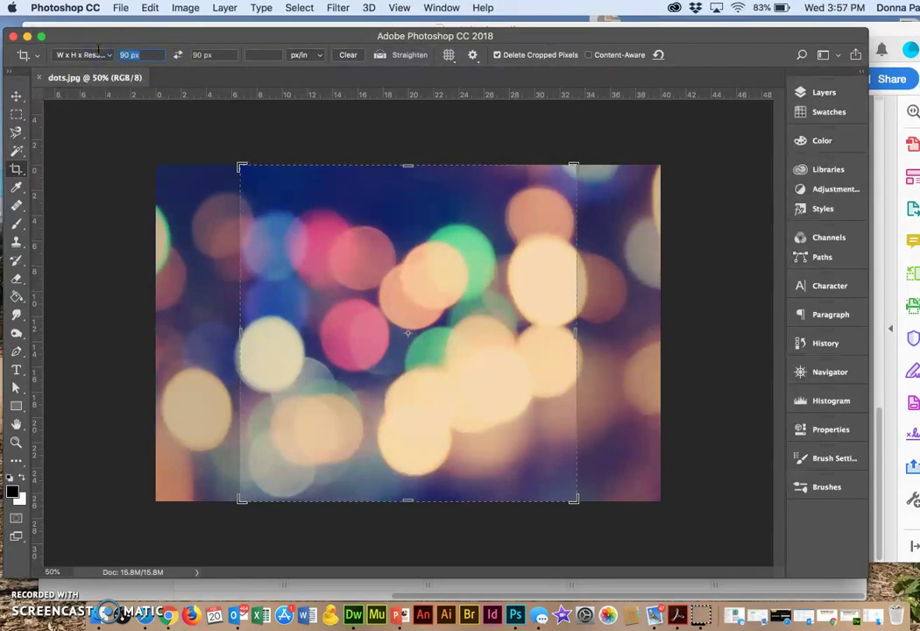
{"action": "type", "text": "200"}
{"action": "left_click", "coordinate": [211, 54]}
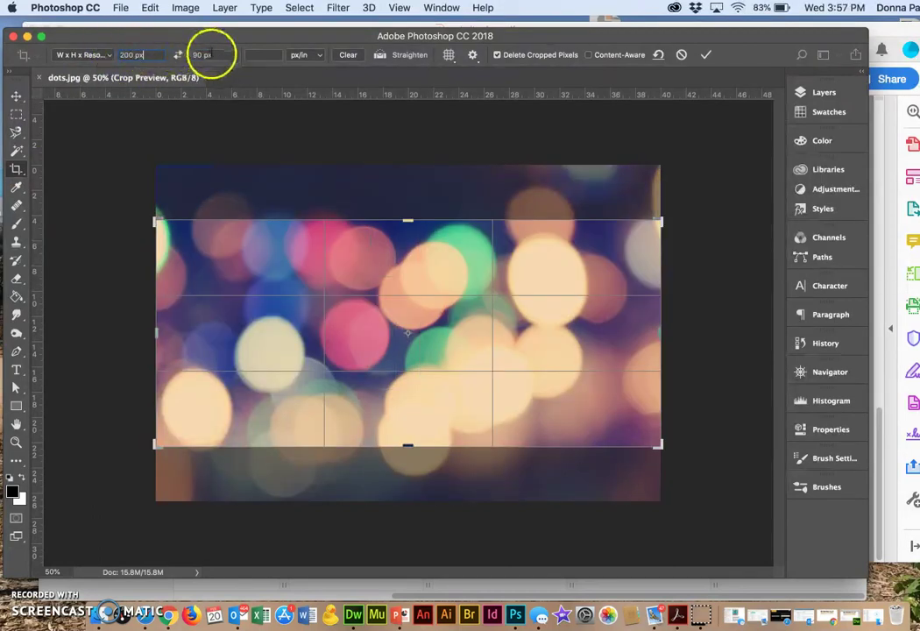
{"action": "left_click_drag", "start_coordinate": [211, 55], "coordinate": [180, 56]}
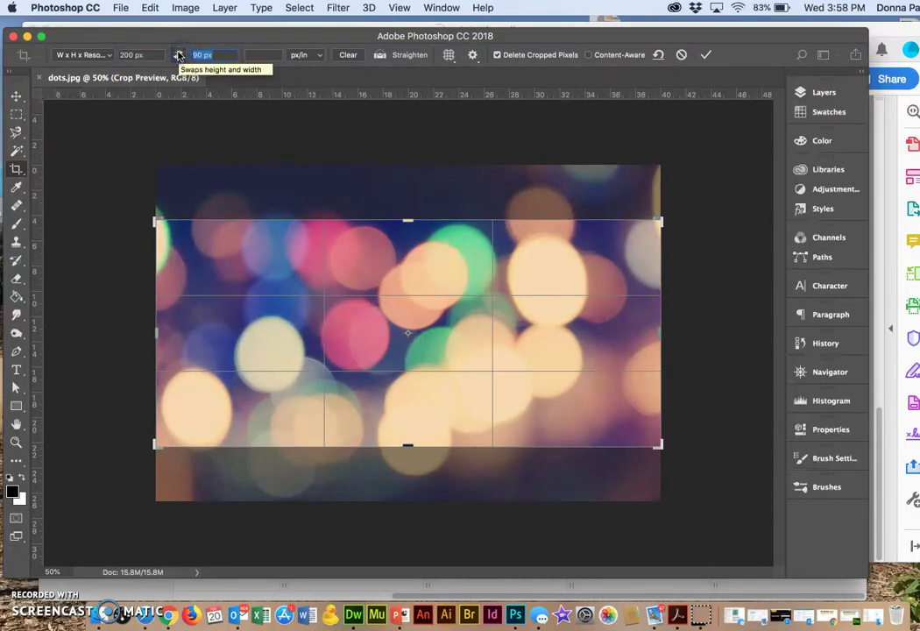
{"action": "type", "text": "20"}
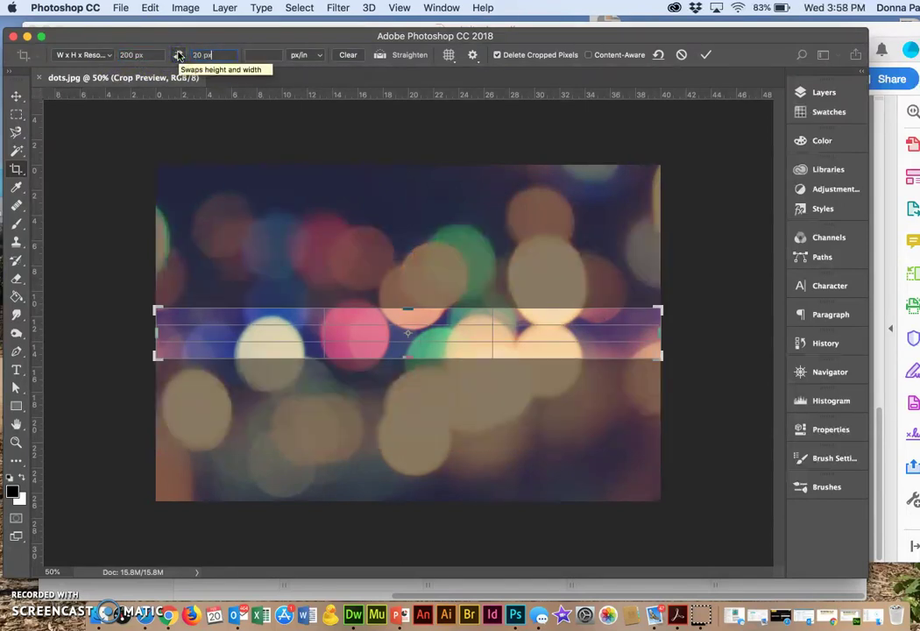
{"action": "key", "text": "Tab"}
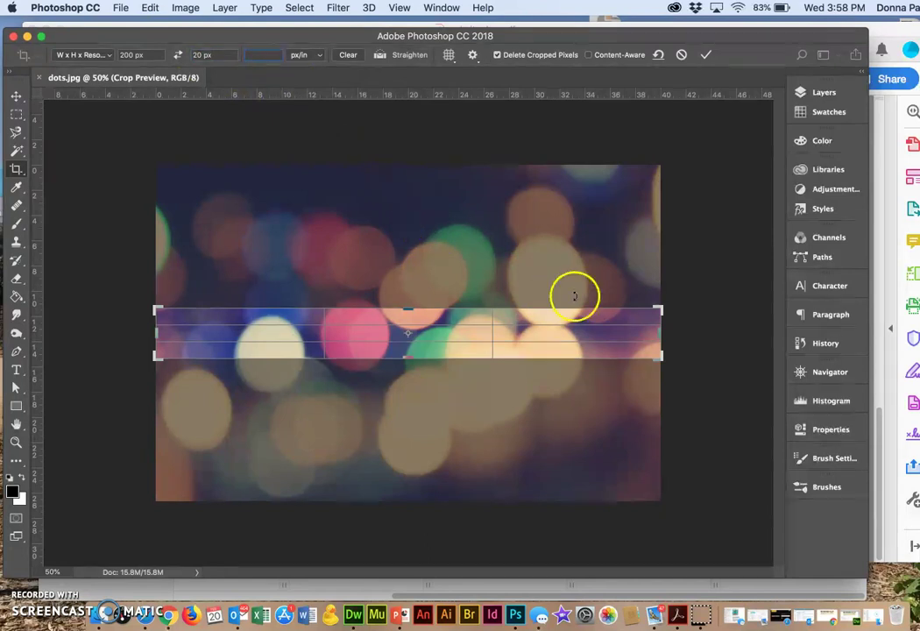
Step: Position the crop band across the middle of the bokeh dots
{"action": "left_click_drag", "start_coordinate": [658, 309], "coordinate": [611, 303]}
{"action": "left_click", "coordinate": [538, 329]}
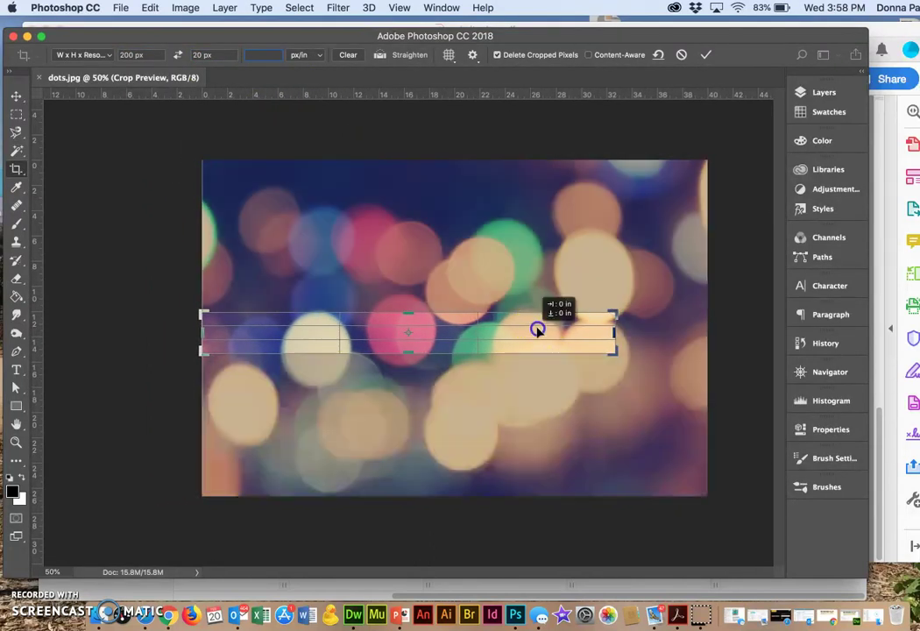
{"action": "left_click_drag", "start_coordinate": [538, 328], "coordinate": [471, 340]}
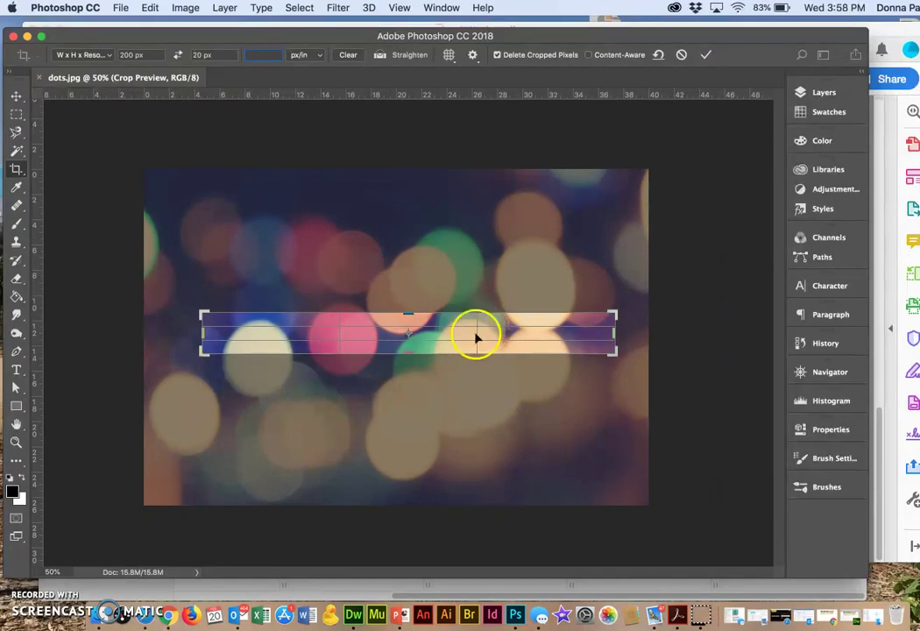
{"action": "left_click", "coordinate": [707, 55]}
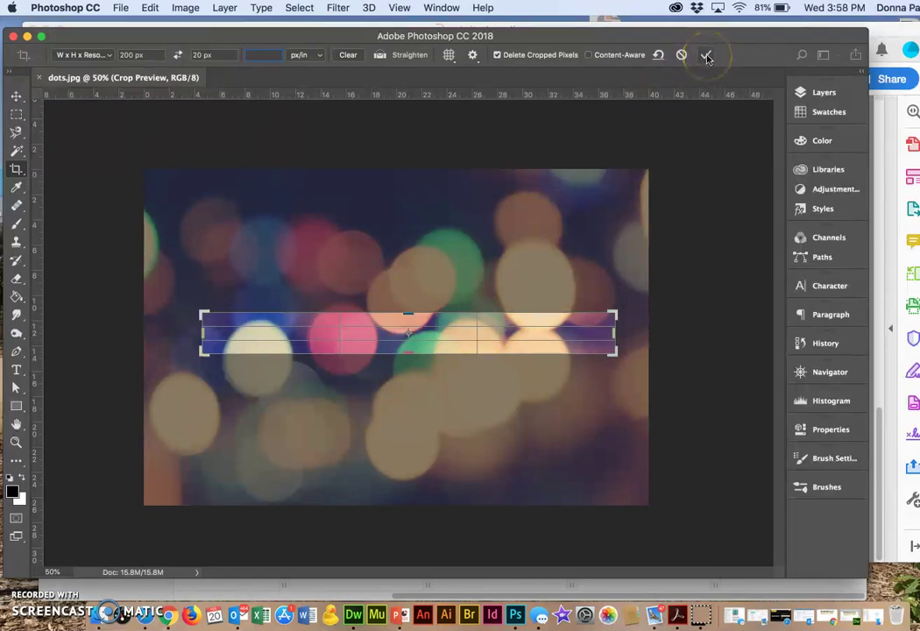
Step: Apply the crop and zoom the strip to 800%
{"action": "left_click", "coordinate": [707, 56]}
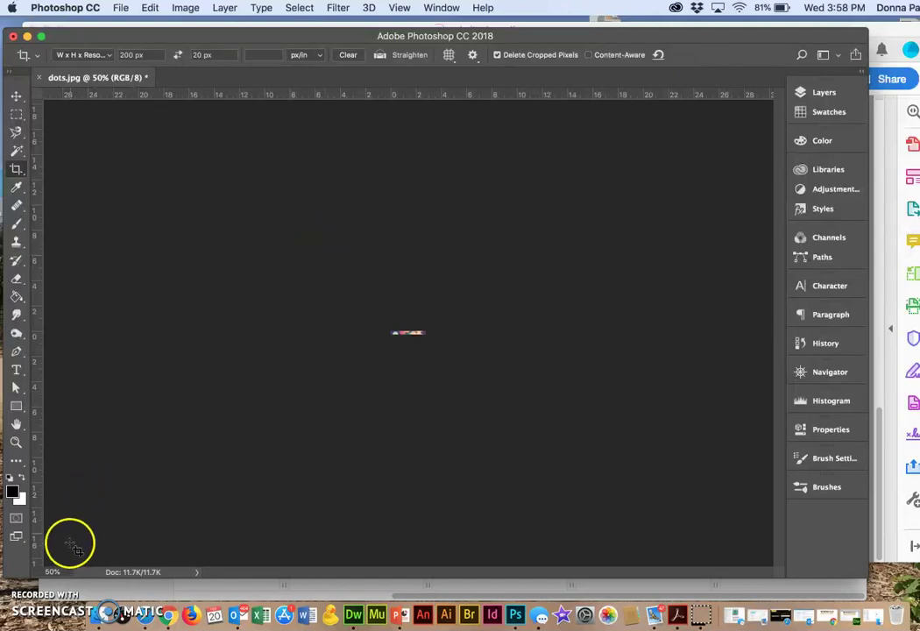
{"action": "left_click", "coordinate": [63, 570]}
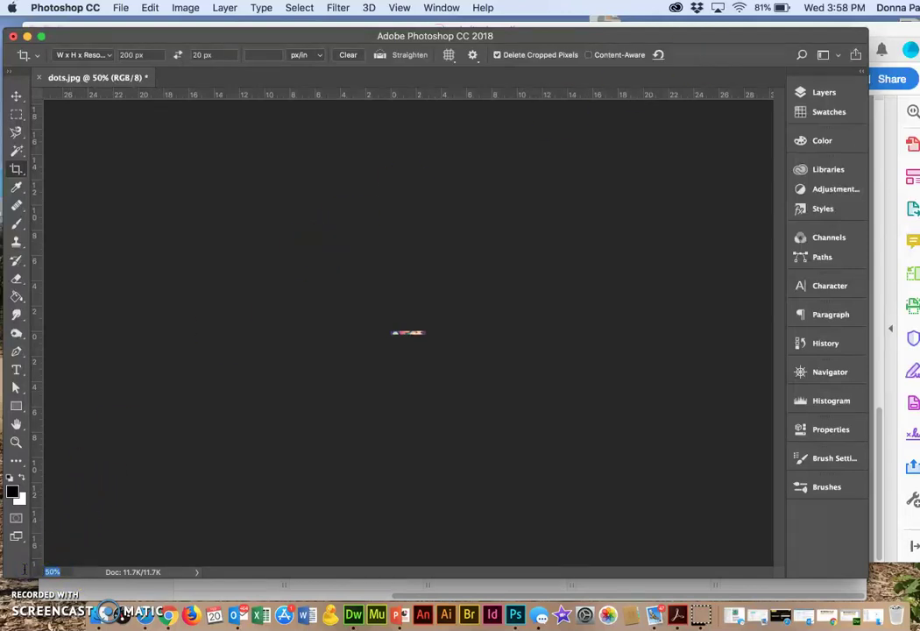
{"action": "type", "text": "600"}
{"action": "key", "text": "Return"}
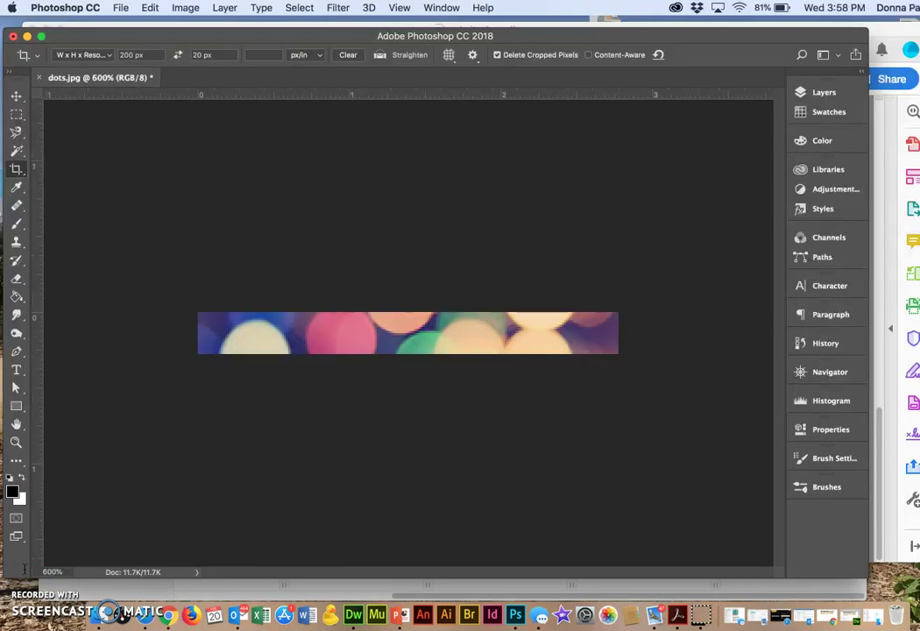
{"action": "key", "text": "super+equal"}
{"action": "key", "text": "super+equal"}
{"action": "key", "text": "super+equal"}
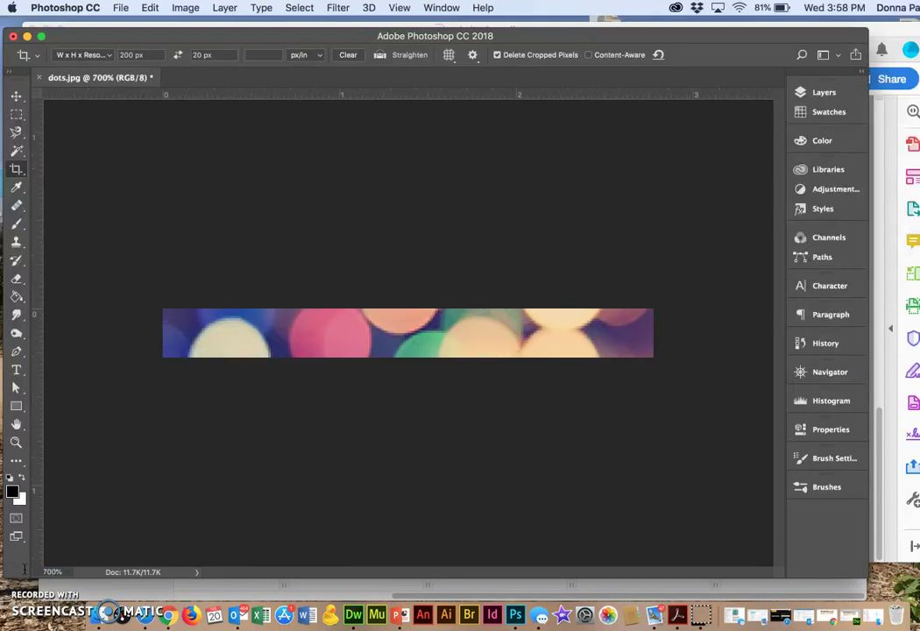
{"action": "key", "text": "super+minus"}
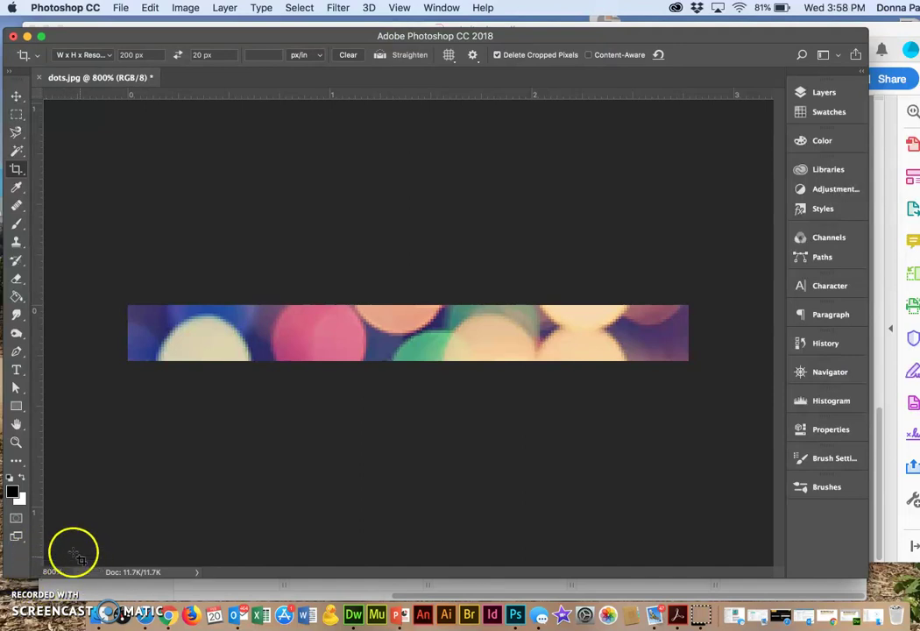
{"action": "left_click", "coordinate": [49, 570]}
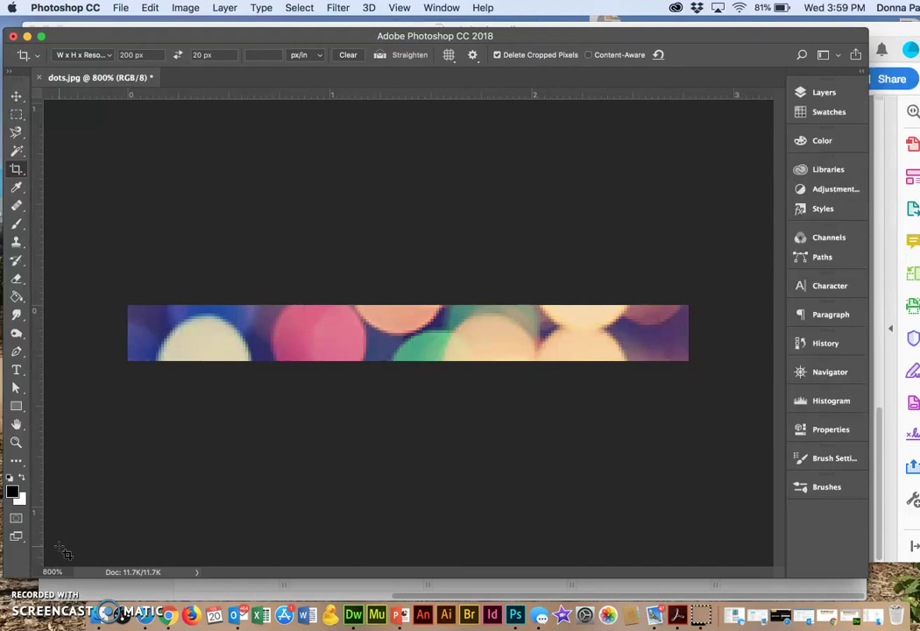
Step: Unlock the Background layer, converting it to Layer 0
{"action": "left_click", "coordinate": [804, 94]}
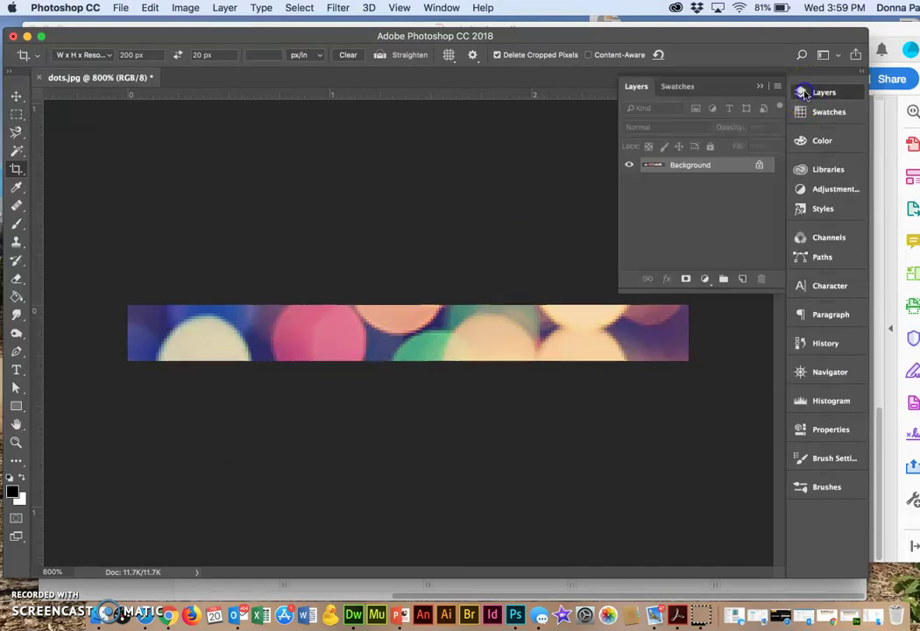
{"action": "left_click", "coordinate": [759, 167]}
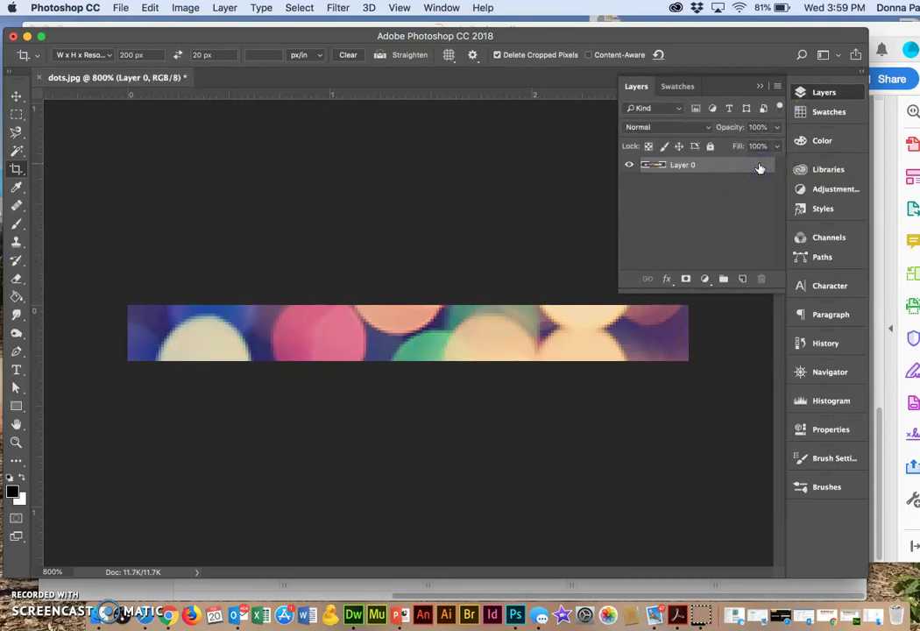
{"action": "left_click", "coordinate": [760, 87]}
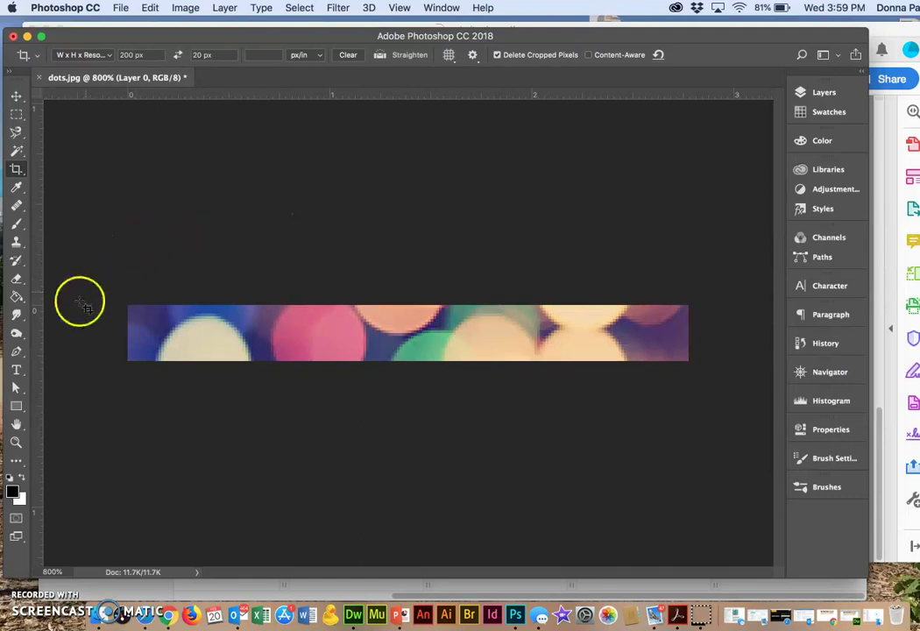
Step: Start a horizontal text layer on the strip in Myriad Pro at 16 pt
{"action": "left_click", "coordinate": [16, 372]}
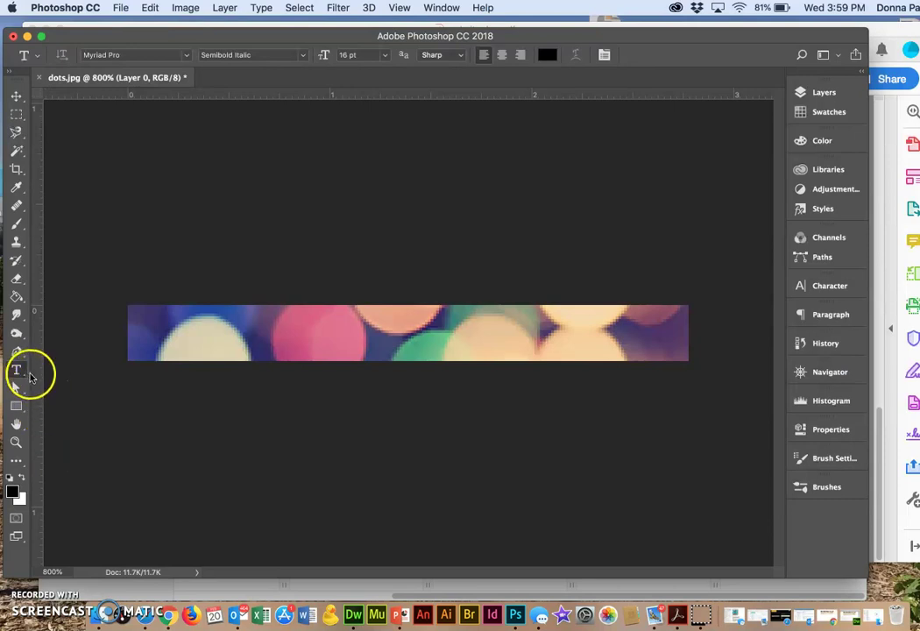
{"action": "left_click", "coordinate": [21, 372]}
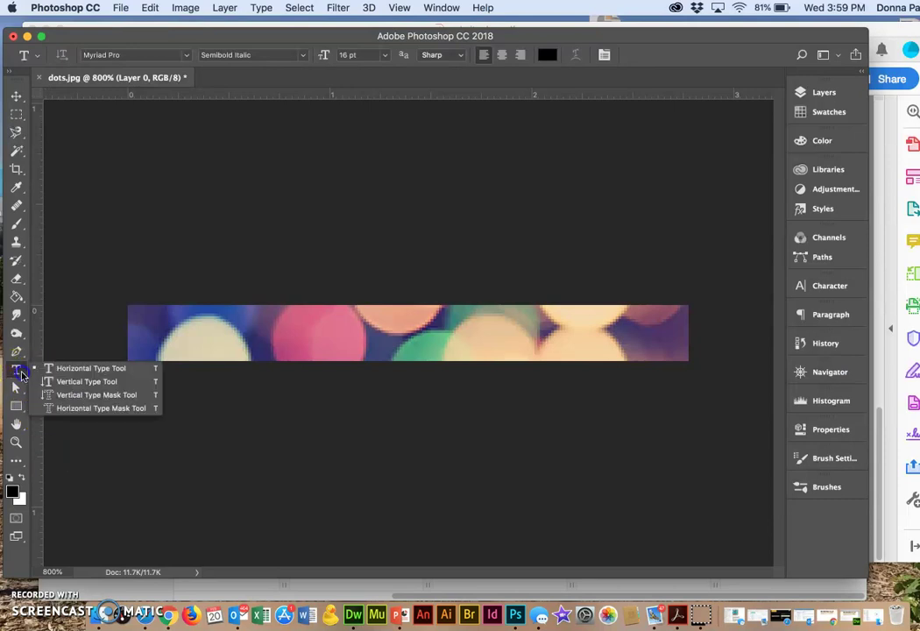
{"action": "left_click", "coordinate": [73, 372]}
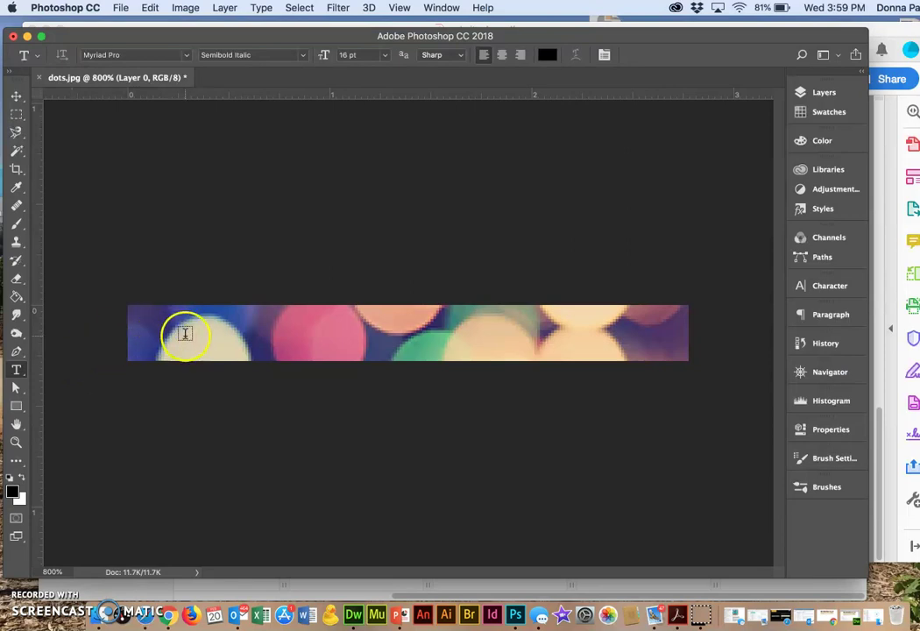
{"action": "left_click", "coordinate": [184, 334]}
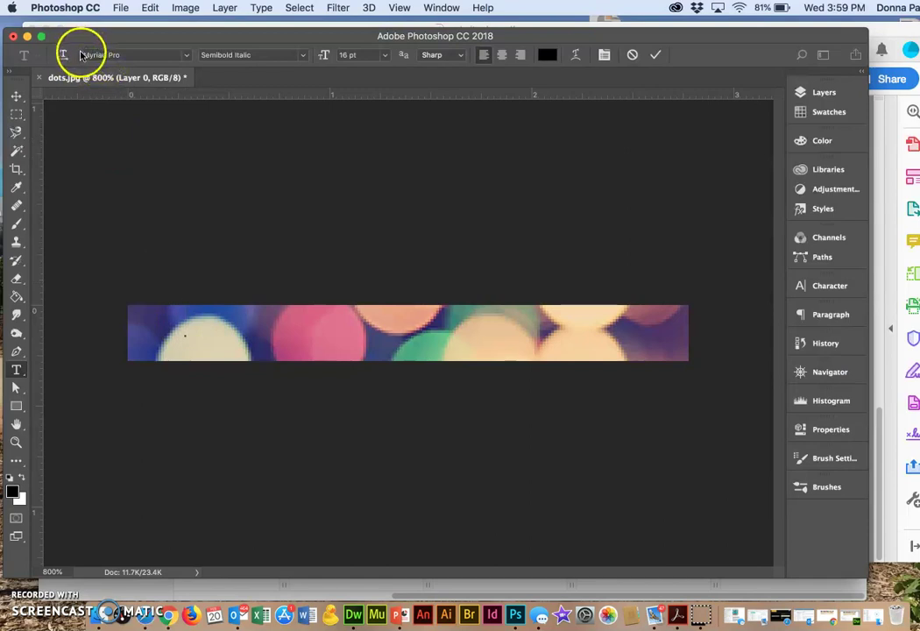
{"action": "left_click", "coordinate": [186, 55]}
{"action": "left_click", "coordinate": [186, 55]}
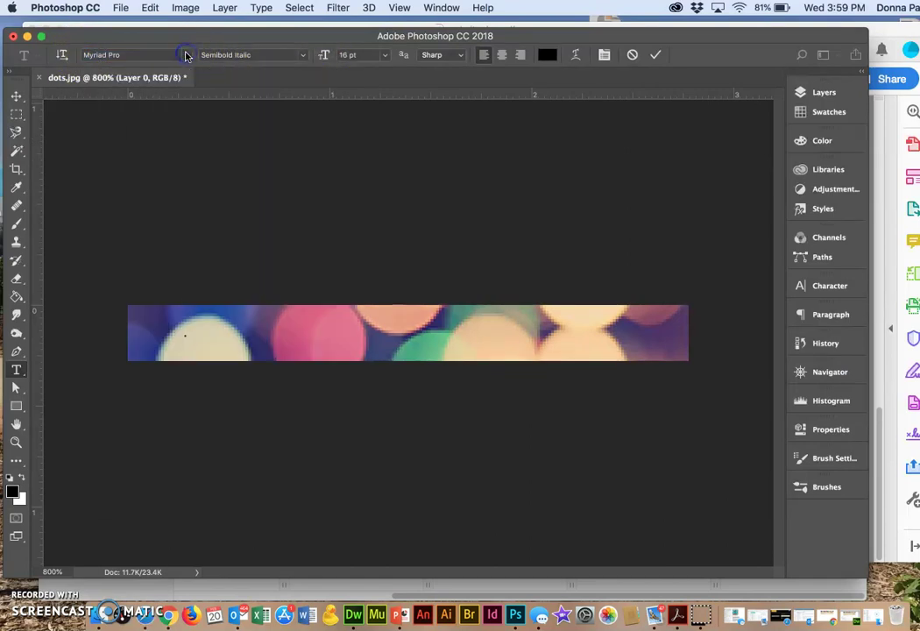
{"action": "left_click", "coordinate": [385, 57]}
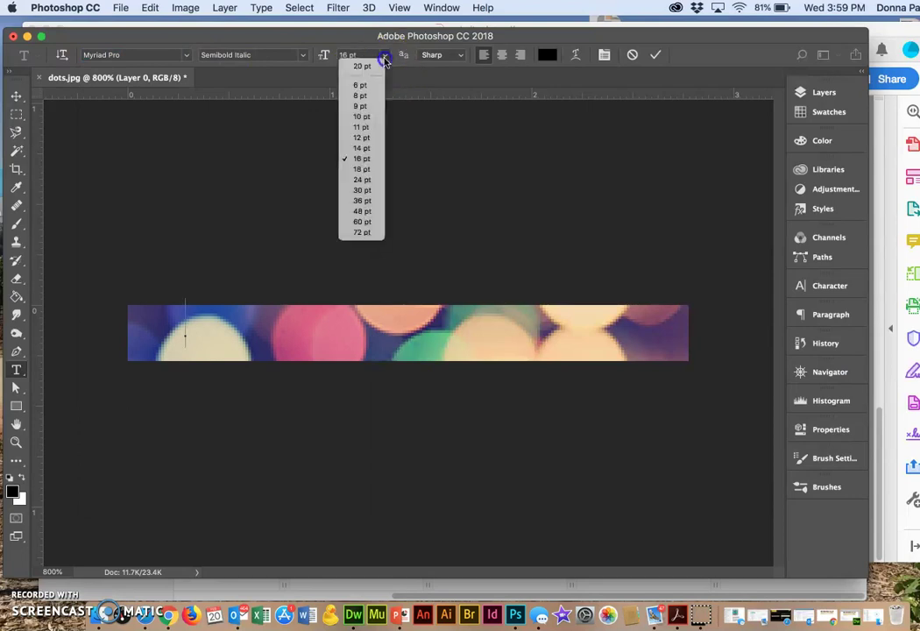
{"action": "left_click", "coordinate": [388, 56]}
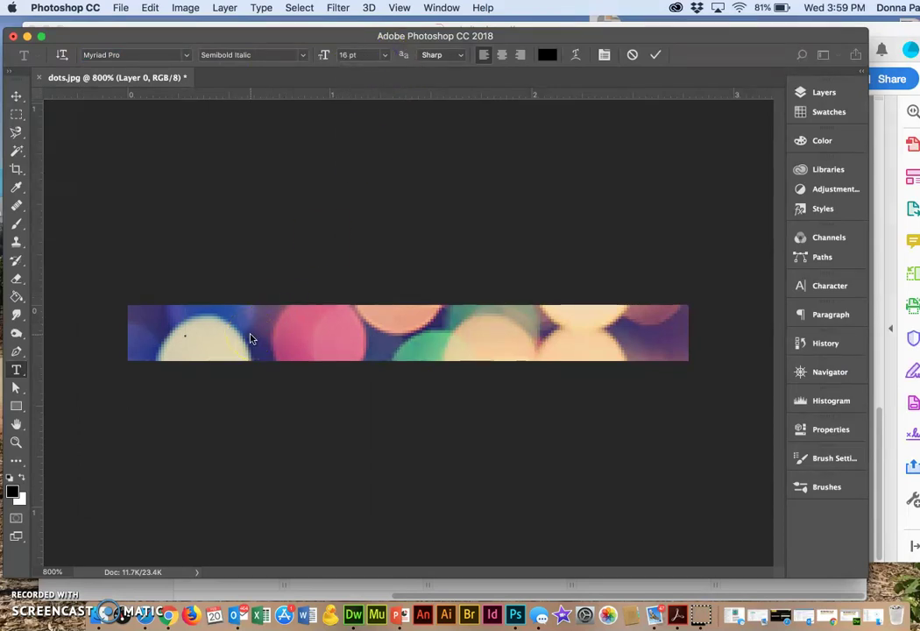
Step: Type 'products' and move the text toward the banner's centre
{"action": "type", "text": "proud"}
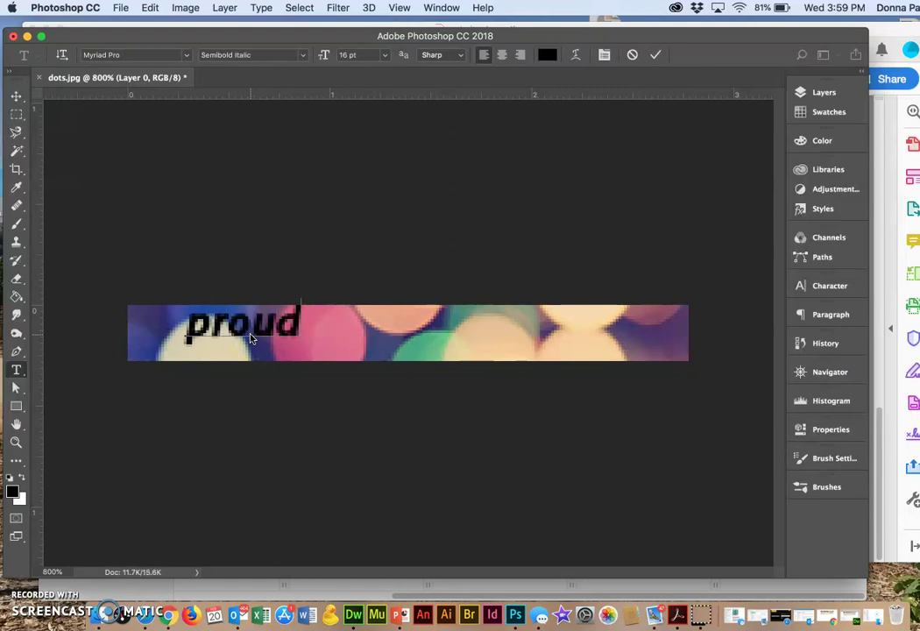
{"action": "key", "text": "BackSpace"}
{"action": "key", "text": "BackSpace"}
{"action": "type", "text": "duts"}
{"action": "key", "text": "BackSpace"}
{"action": "key", "text": "BackSpace"}
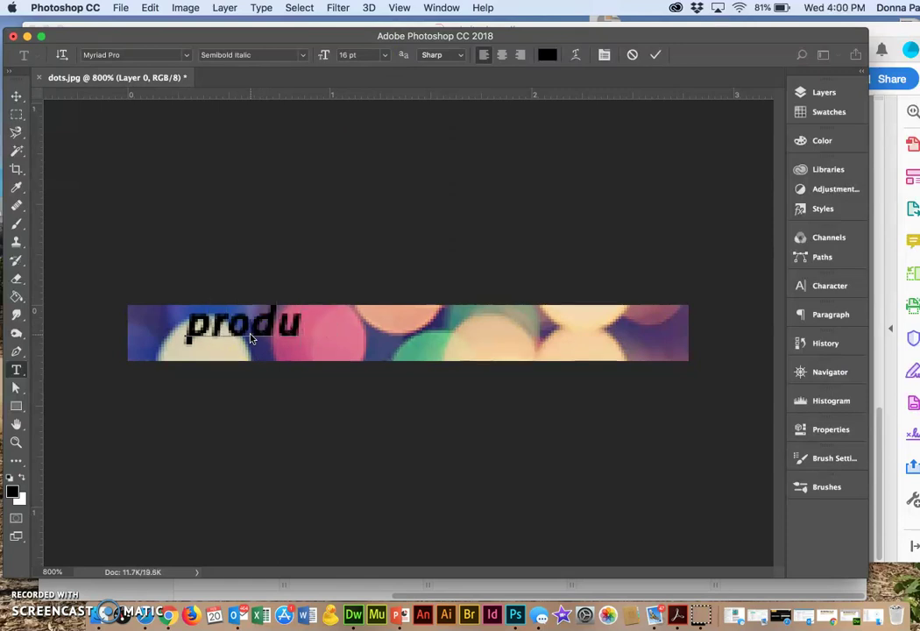
{"action": "type", "text": "cts"}
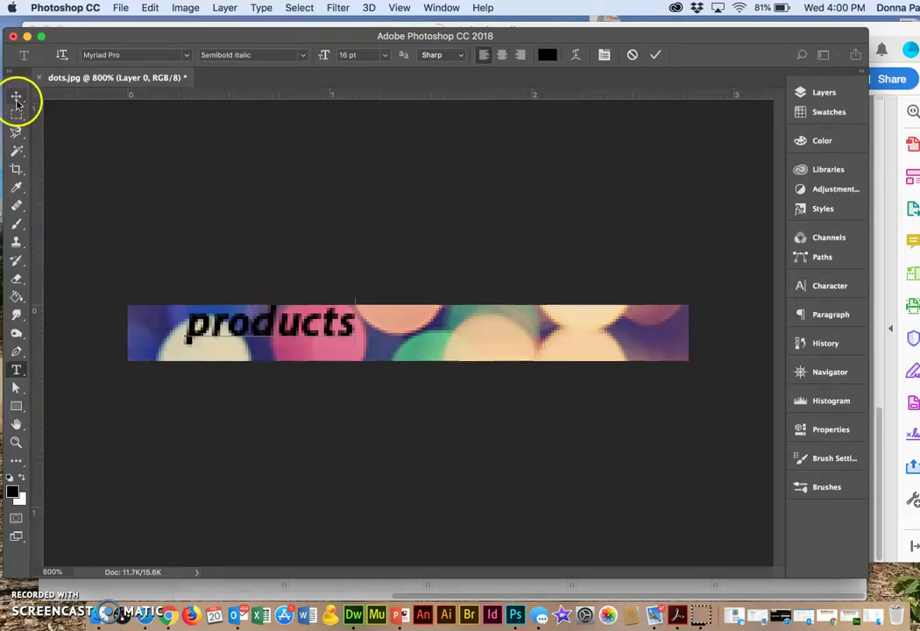
{"action": "left_click", "coordinate": [16, 96]}
{"action": "left_click_drag", "start_coordinate": [256, 333], "coordinate": [321, 341]}
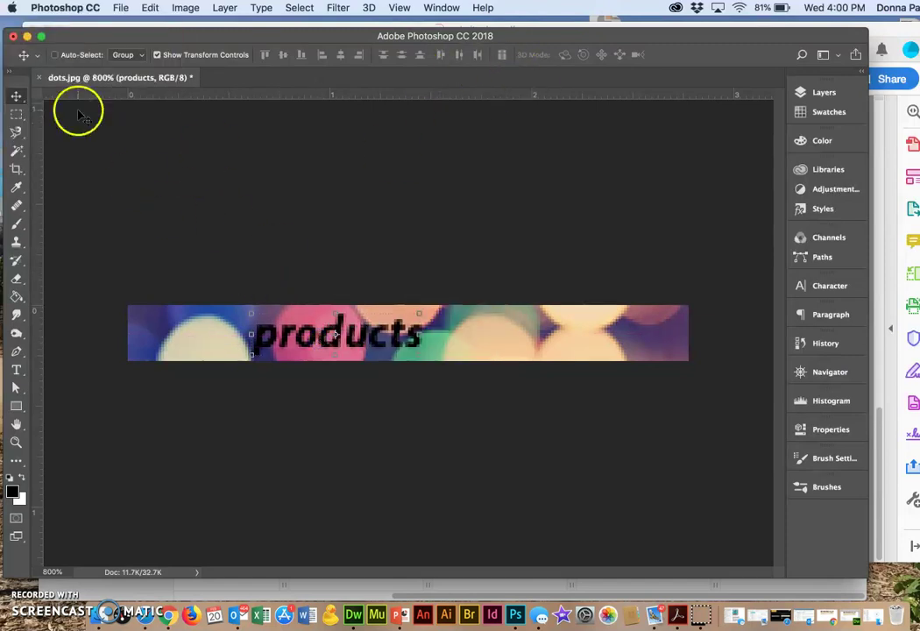
{"action": "left_click", "coordinate": [16, 369]}
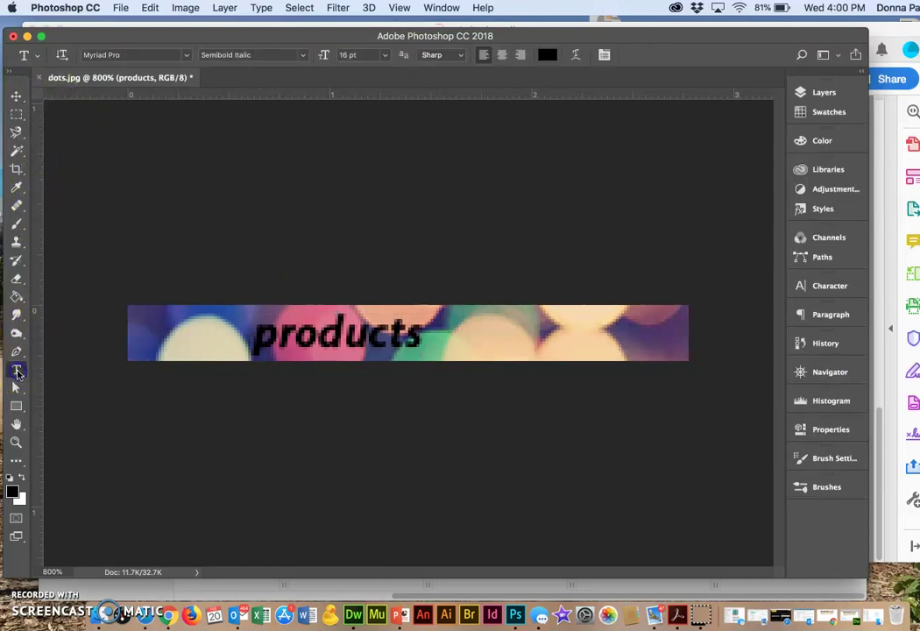
{"action": "left_click", "coordinate": [365, 344]}
{"action": "double_click", "coordinate": [365, 341]}
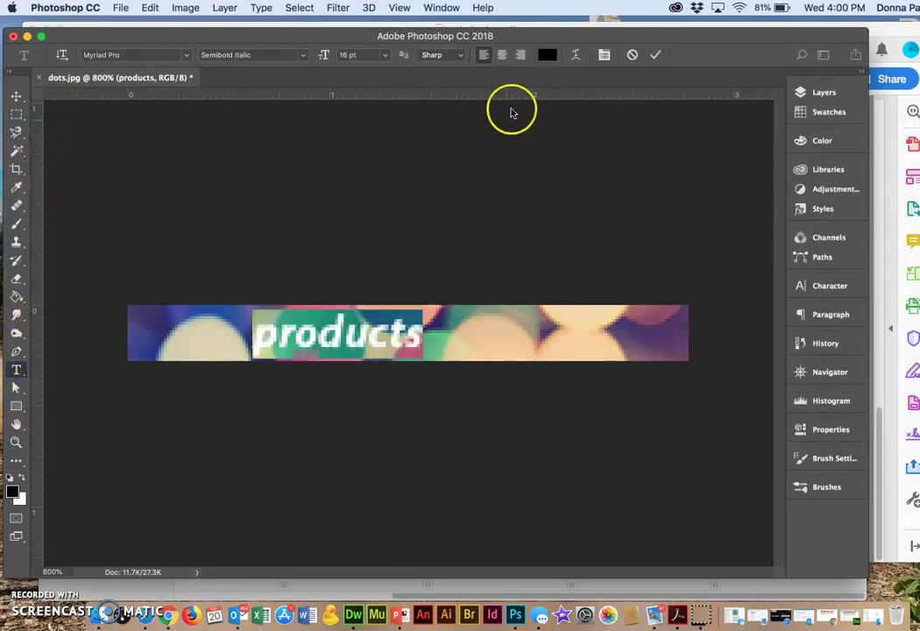
{"action": "left_click", "coordinate": [547, 54]}
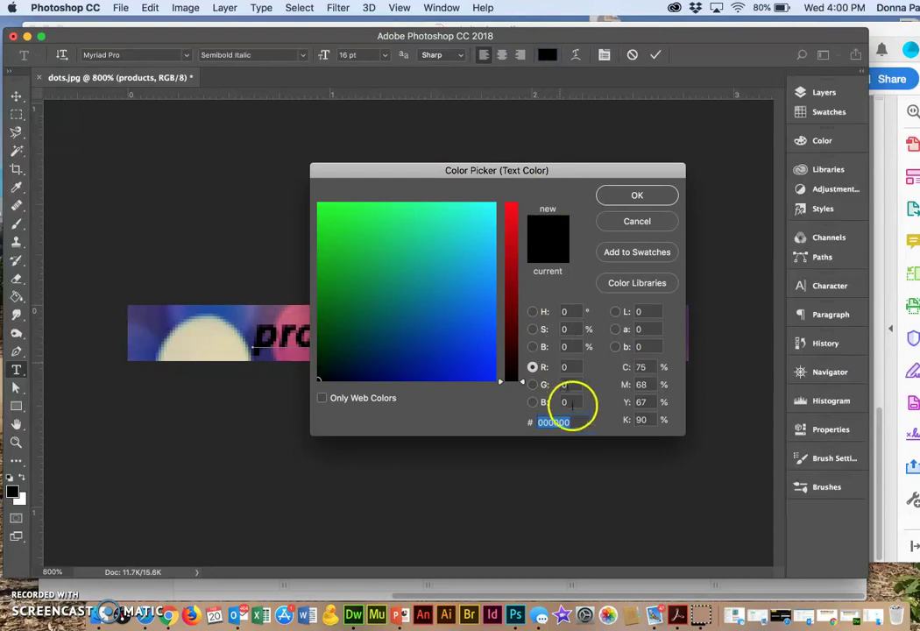
{"action": "left_click", "coordinate": [634, 196]}
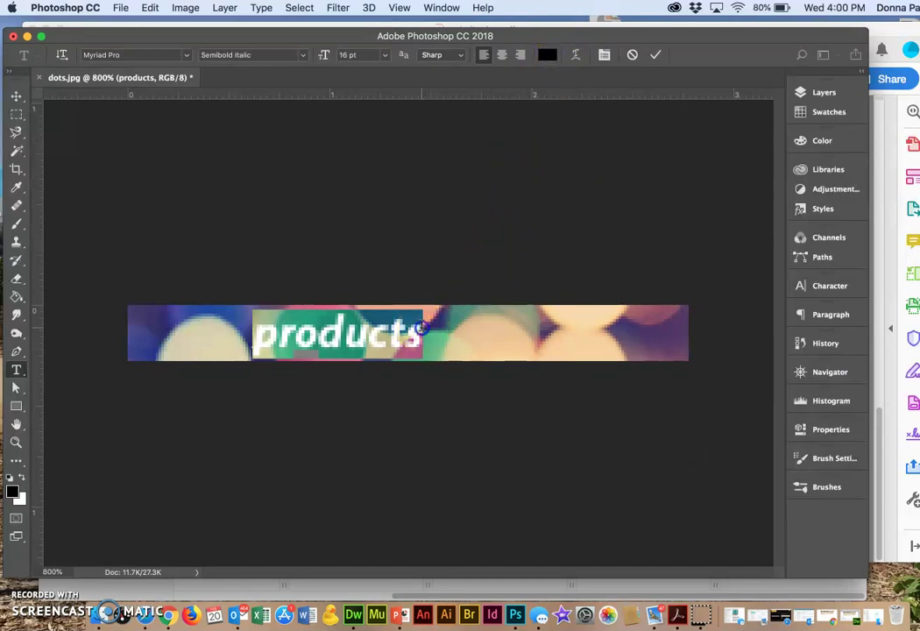
{"action": "left_click", "coordinate": [425, 330]}
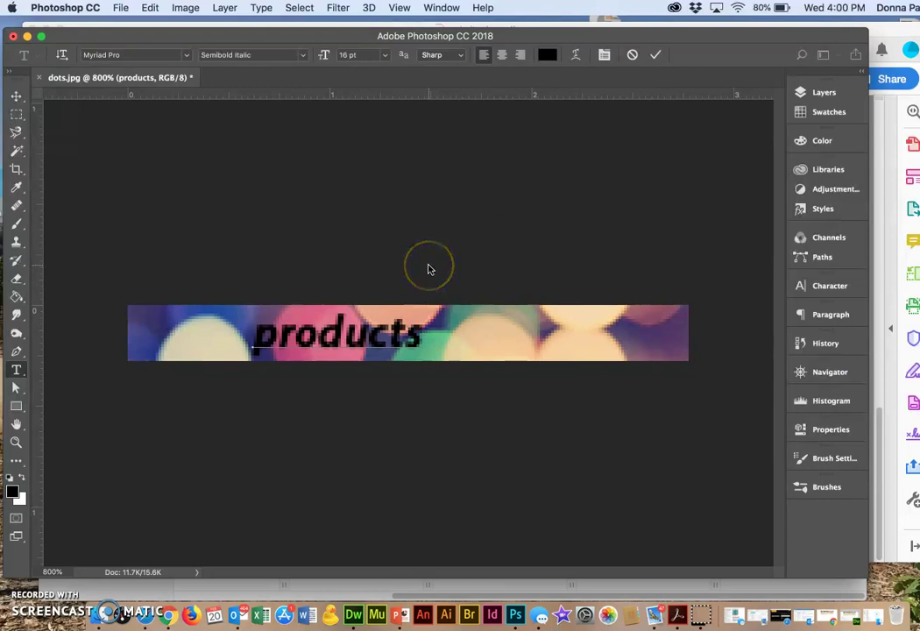
{"action": "left_click", "coordinate": [17, 96]}
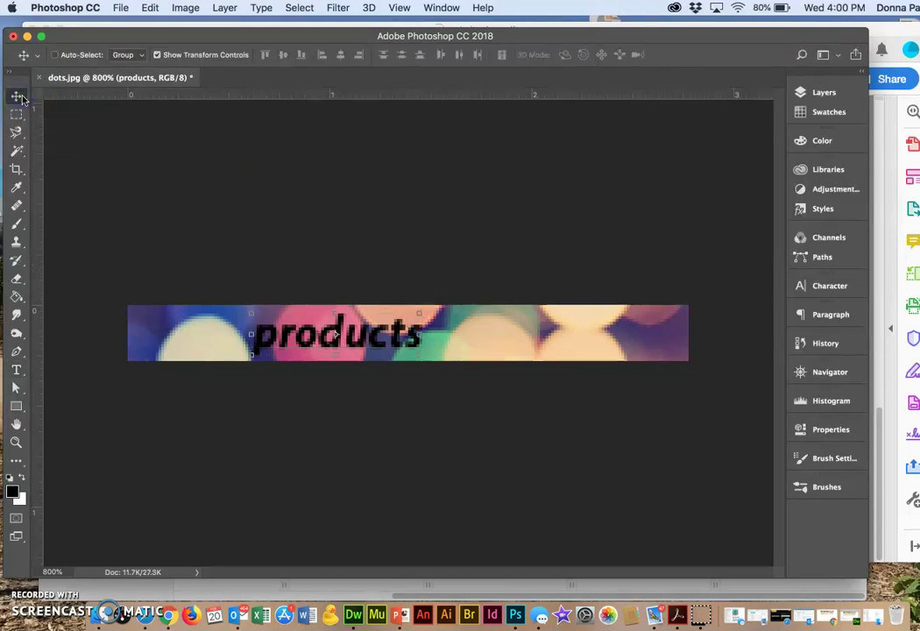
{"action": "left_click", "coordinate": [331, 232]}
{"action": "left_click", "coordinate": [359, 304]}
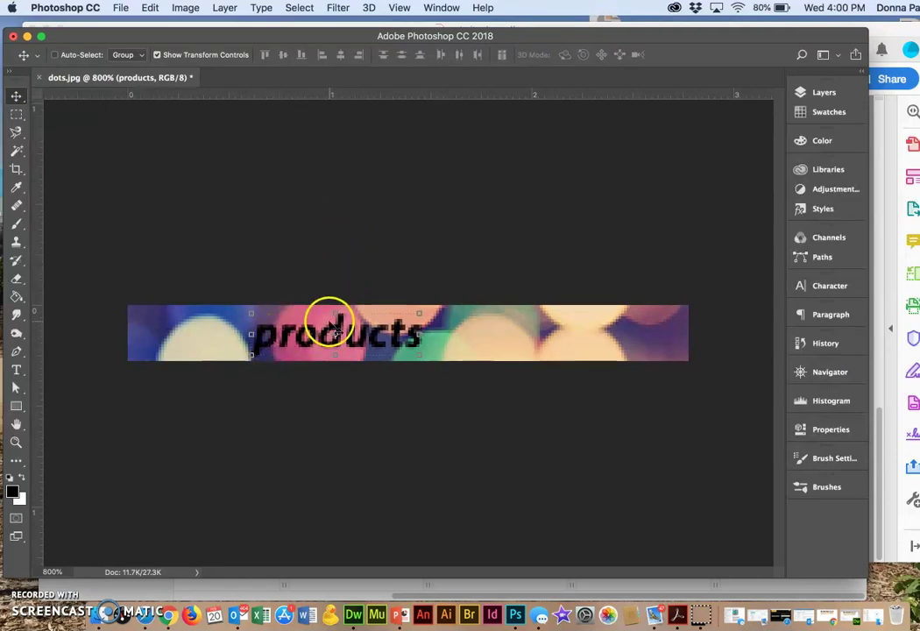
Step: Hide the products text layer and select Layer 0
{"action": "left_click", "coordinate": [797, 91]}
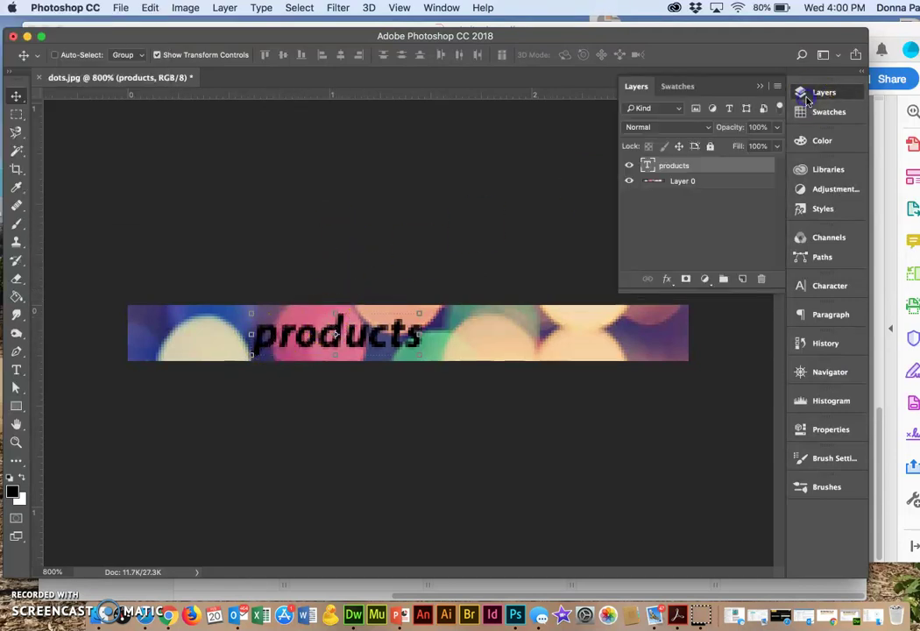
{"action": "left_click", "coordinate": [628, 166]}
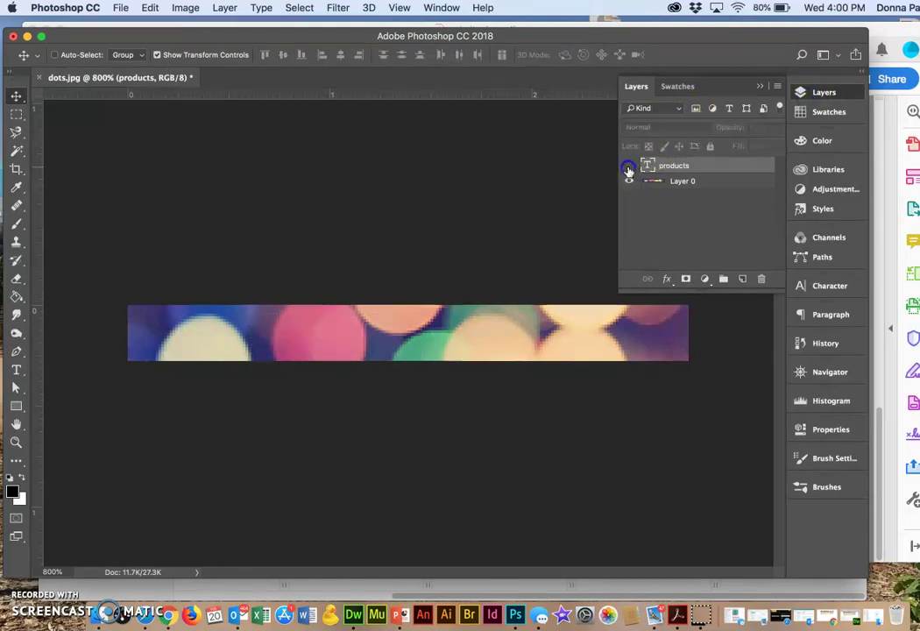
{"action": "left_click", "coordinate": [682, 181]}
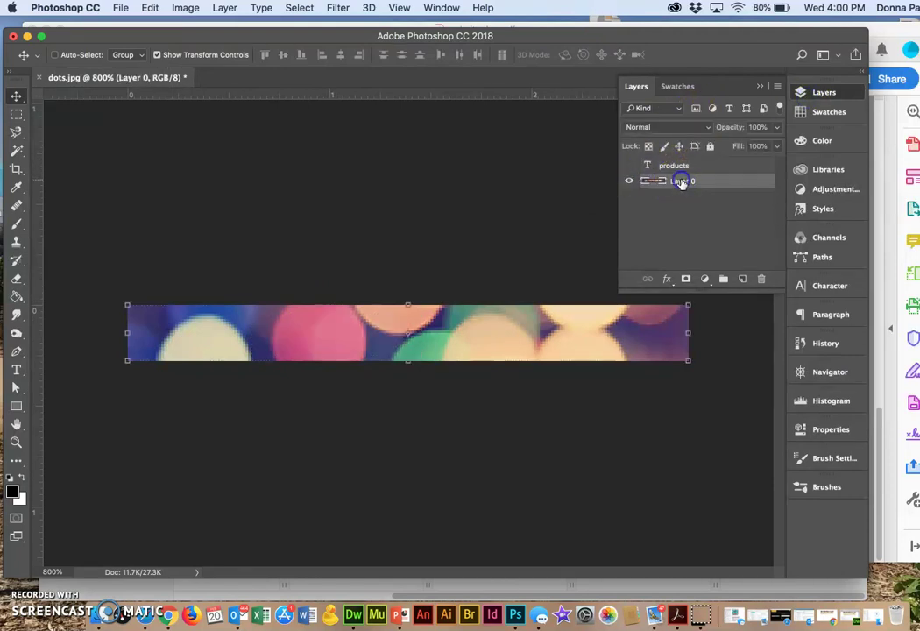
{"action": "left_click", "coordinate": [630, 166]}
{"action": "left_click", "coordinate": [631, 168]}
{"action": "left_click", "coordinate": [760, 86]}
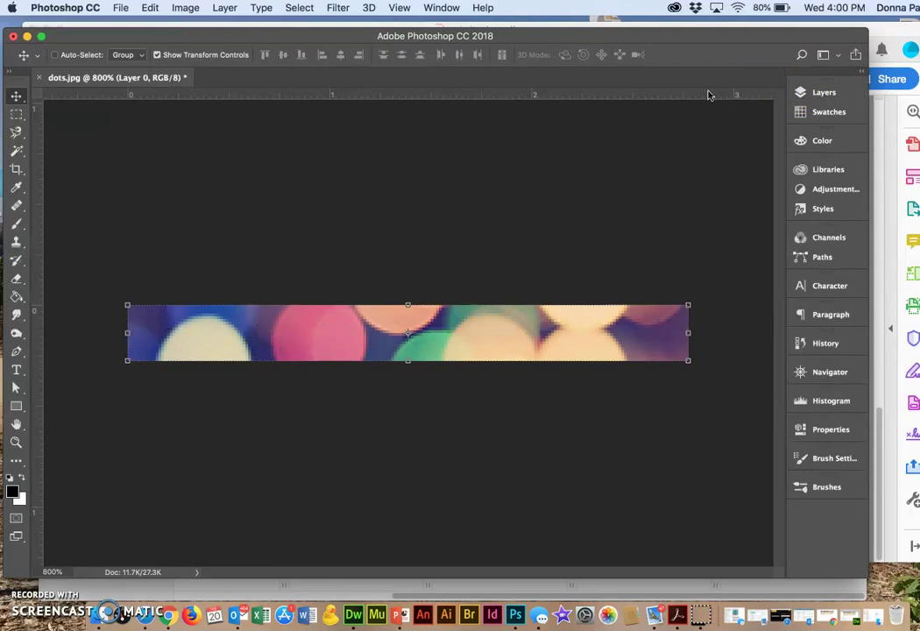
Step: Select the Dodge Tool from the toning tools flyout
{"action": "left_click", "coordinate": [17, 334]}
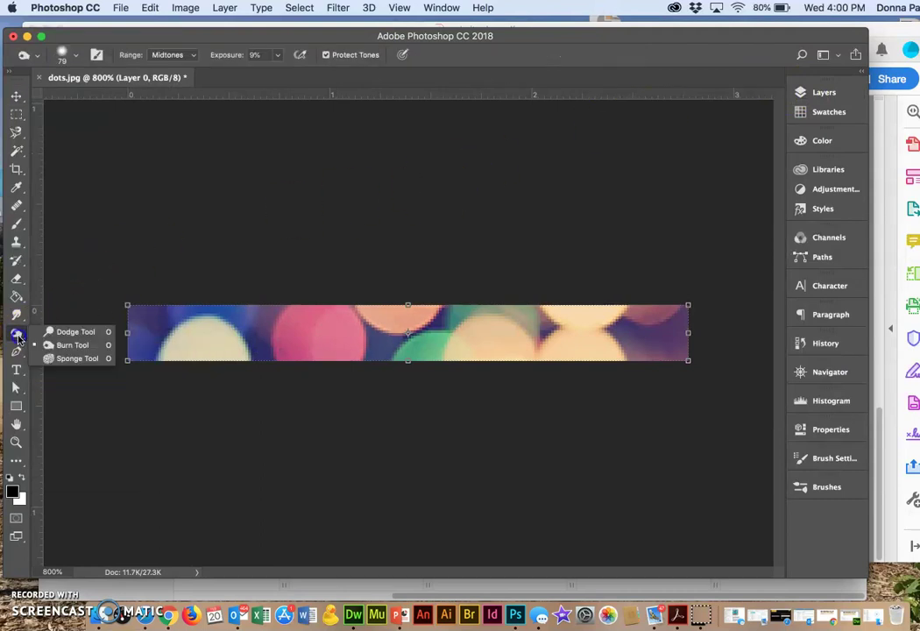
{"action": "left_click_drag", "start_coordinate": [28, 338], "coordinate": [48, 347]}
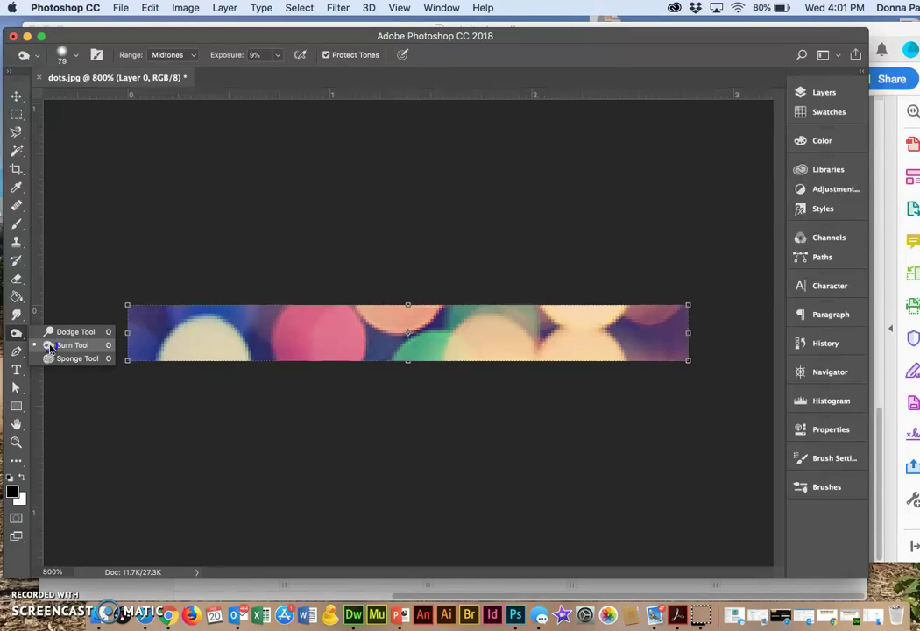
{"action": "left_click_drag", "start_coordinate": [50, 347], "coordinate": [53, 335]}
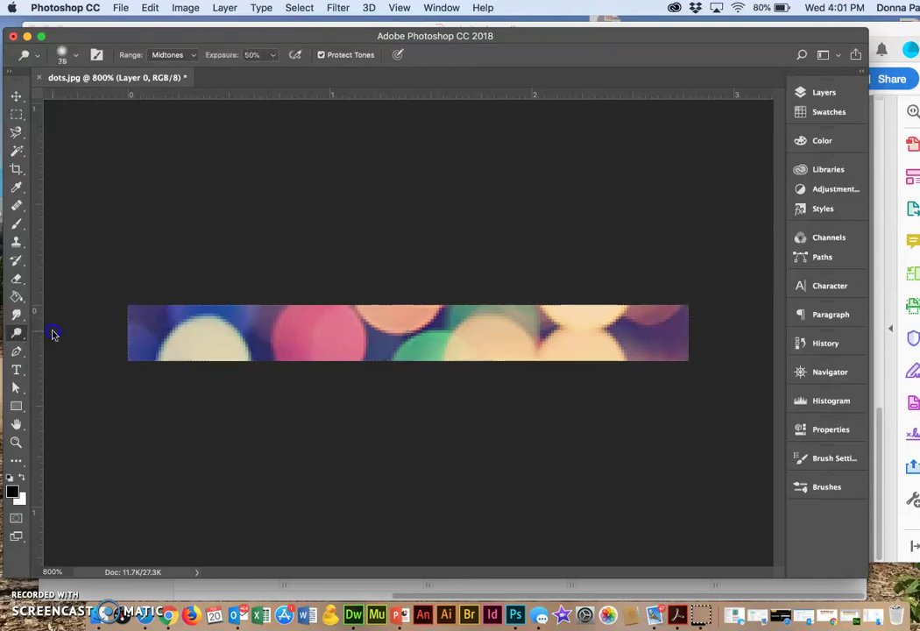
Step: Show the products layer again and dodge the background around the text
{"action": "left_click", "coordinate": [825, 91]}
{"action": "left_click", "coordinate": [628, 165]}
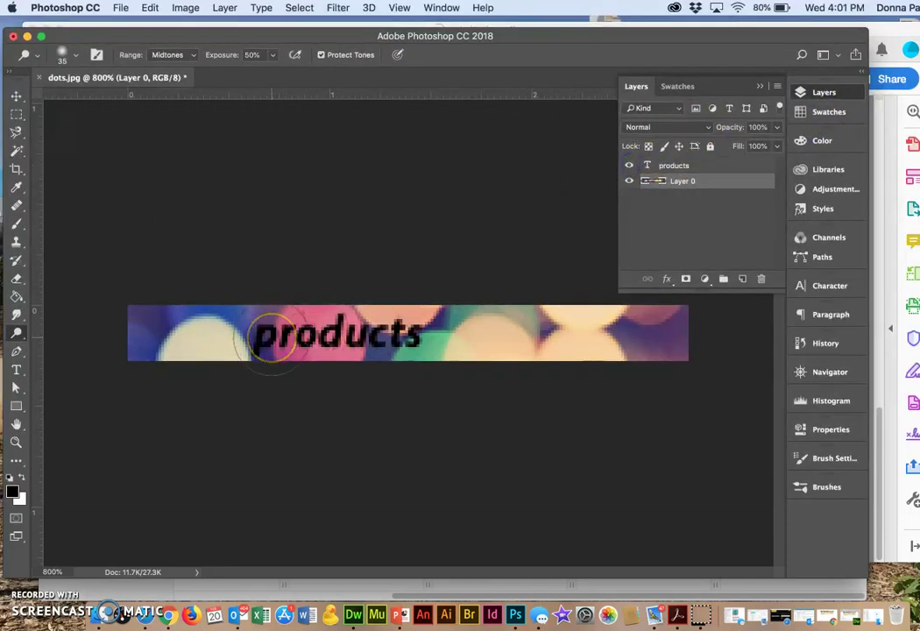
{"action": "mouse_move", "coordinate": [271, 336]}
{"action": "left_mouse_down"}
{"action": "mouse_move", "coordinate": [384, 320]}
{"action": "mouse_move", "coordinate": [386, 357]}
{"action": "mouse_move", "coordinate": [389, 328]}
{"action": "mouse_move", "coordinate": [389, 349]}
{"action": "mouse_move", "coordinate": [343, 400]}
{"action": "mouse_move", "coordinate": [267, 429]}
{"action": "mouse_move", "coordinate": [259, 328]}
{"action": "mouse_move", "coordinate": [259, 369]}
{"action": "mouse_move", "coordinate": [320, 411]}
{"action": "mouse_move", "coordinate": [403, 396]}
{"action": "mouse_move", "coordinate": [397, 323]}
{"action": "mouse_move", "coordinate": [361, 415]}
{"action": "mouse_move", "coordinate": [289, 421]}
{"action": "mouse_move", "coordinate": [262, 373]}
{"action": "mouse_move", "coordinate": [259, 340]}
{"action": "mouse_move", "coordinate": [259, 368]}
{"action": "mouse_move", "coordinate": [350, 435]}
{"action": "mouse_move", "coordinate": [425, 433]}
{"action": "left_mouse_up"}
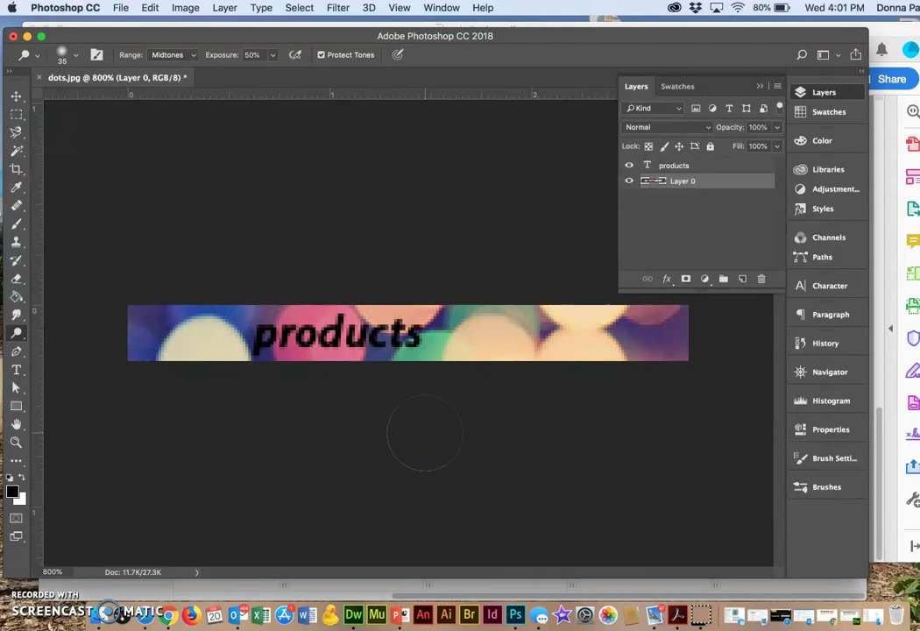
{"action": "left_click_drag", "start_coordinate": [425, 433], "coordinate": [453, 404]}
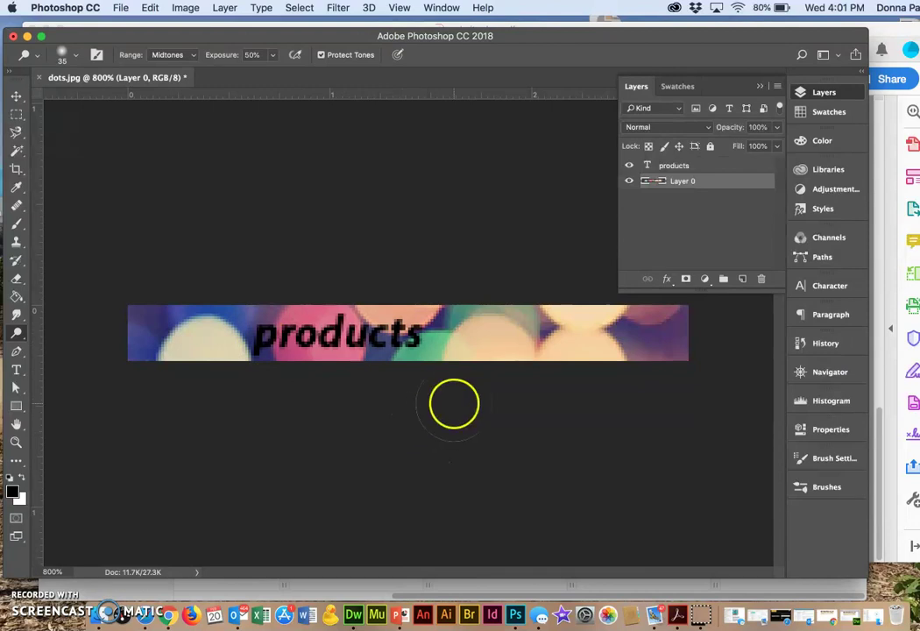
Step: Hide the products text, set Range to Shadows, and burn the strip's left part
{"action": "left_click", "coordinate": [628, 166]}
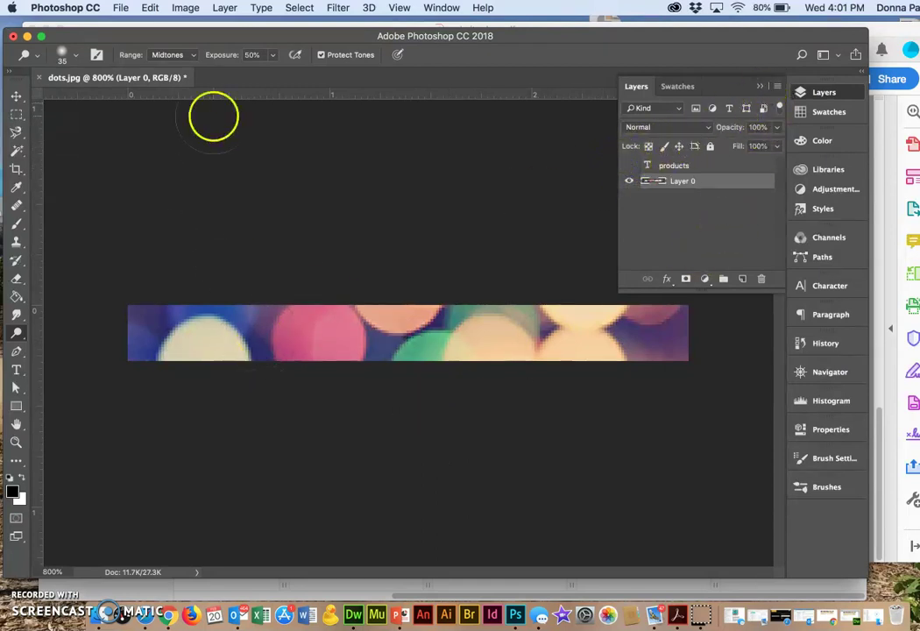
{"action": "left_click", "coordinate": [194, 60]}
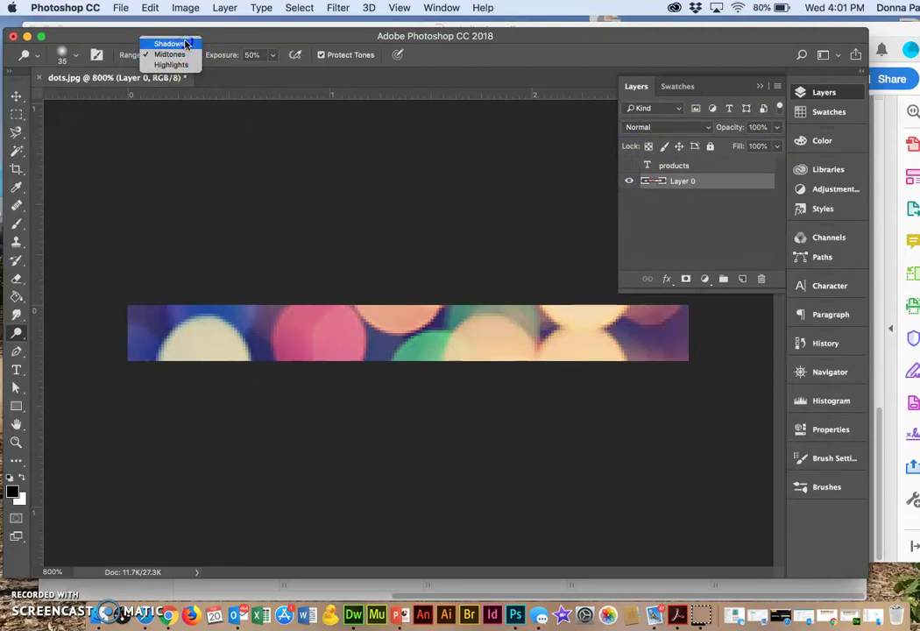
{"action": "left_click", "coordinate": [180, 43]}
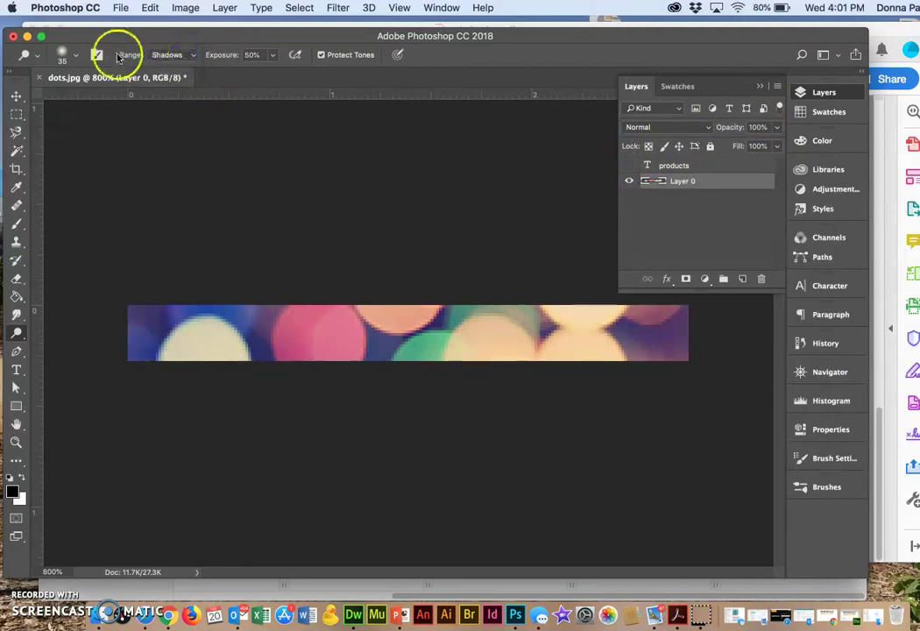
{"action": "left_click", "coordinate": [75, 54]}
{"action": "left_click", "coordinate": [75, 53]}
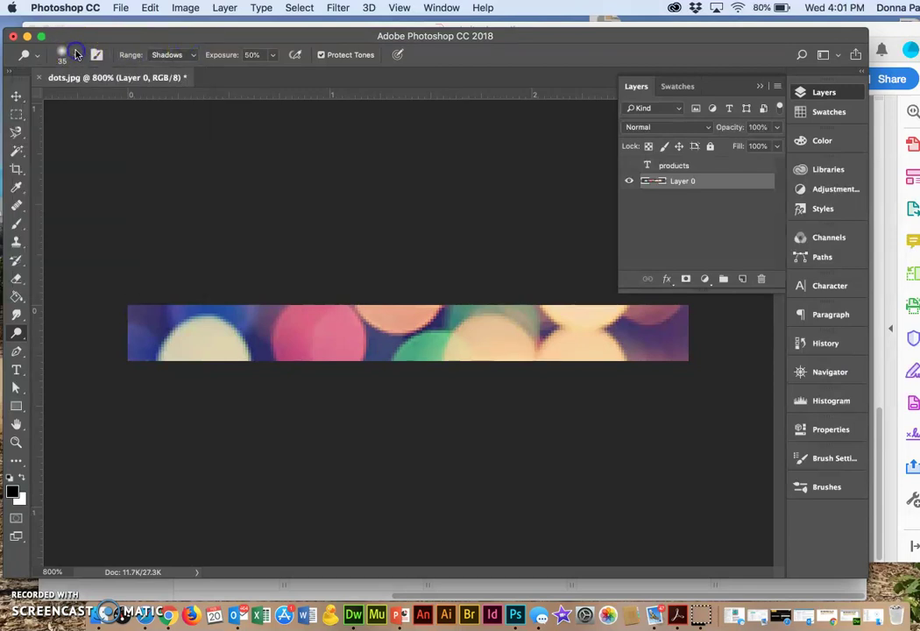
{"action": "left_click", "coordinate": [75, 53]}
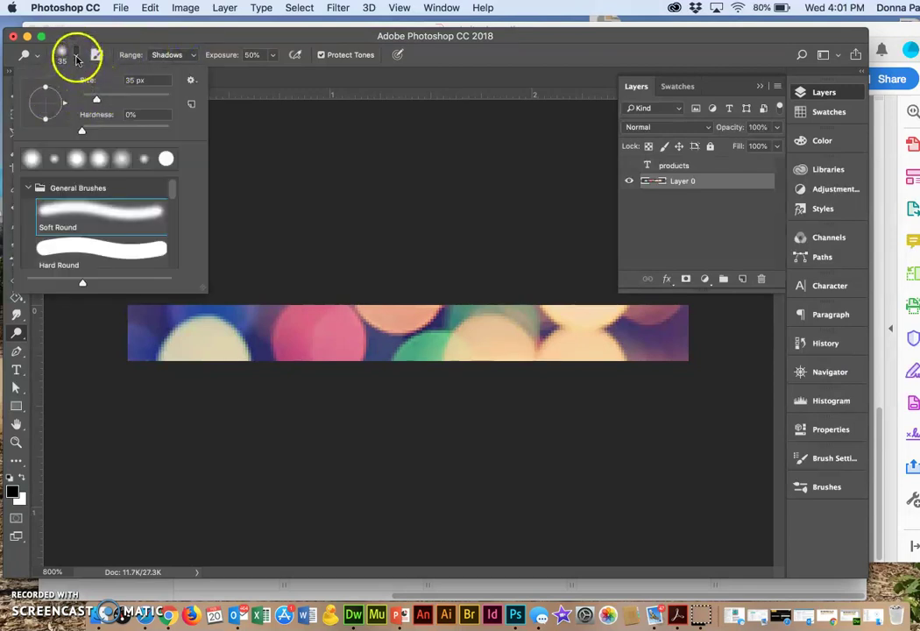
{"action": "left_click", "coordinate": [61, 53]}
{"action": "mouse_move", "coordinate": [225, 301]}
{"action": "left_mouse_down"}
{"action": "mouse_move", "coordinate": [250, 364]}
{"action": "mouse_move", "coordinate": [231, 327]}
{"action": "mouse_move", "coordinate": [248, 367]}
{"action": "mouse_move", "coordinate": [235, 326]}
{"action": "mouse_move", "coordinate": [265, 362]}
{"action": "mouse_move", "coordinate": [400, 348]}
{"action": "mouse_move", "coordinate": [442, 318]}
{"action": "mouse_move", "coordinate": [392, 350]}
{"action": "mouse_move", "coordinate": [413, 331]}
{"action": "mouse_move", "coordinate": [409, 345]}
{"action": "mouse_move", "coordinate": [381, 352]}
{"action": "mouse_move", "coordinate": [387, 330]}
{"action": "mouse_move", "coordinate": [259, 337]}
{"action": "mouse_move", "coordinate": [269, 369]}
{"action": "mouse_move", "coordinate": [410, 363]}
{"action": "mouse_move", "coordinate": [396, 360]}
{"action": "mouse_move", "coordinate": [409, 337]}
{"action": "mouse_move", "coordinate": [447, 319]}
{"action": "left_mouse_up"}
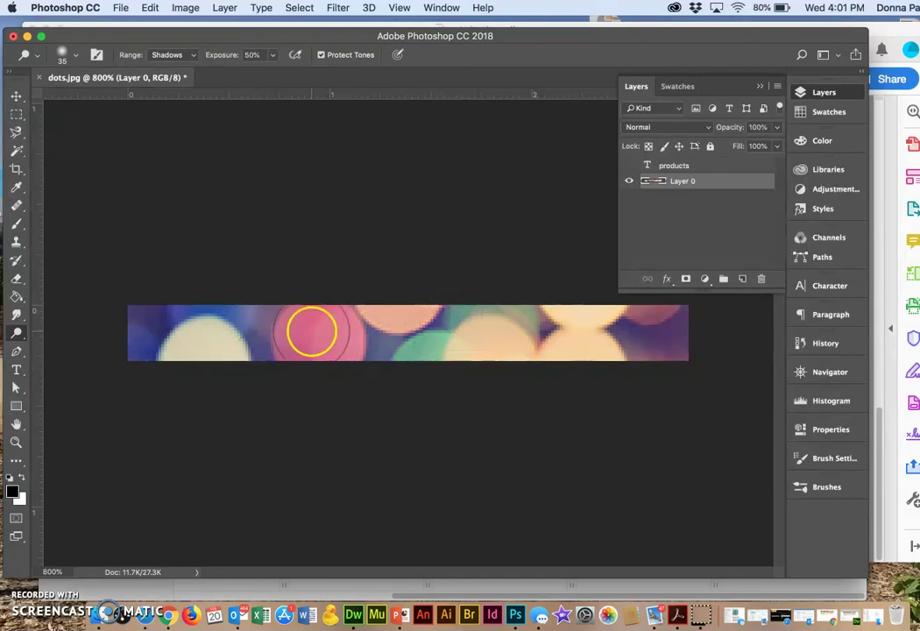
Step: Burn the strip again in Midtones and make the products text visible
{"action": "left_click", "coordinate": [191, 56]}
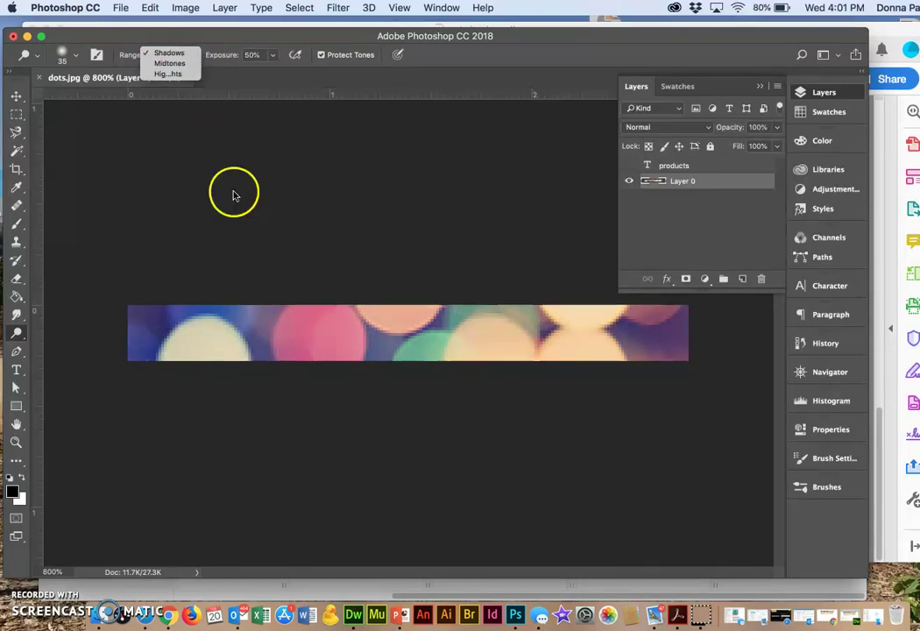
{"action": "mouse_move", "coordinate": [368, 318]}
{"action": "left_mouse_down"}
{"action": "mouse_move", "coordinate": [448, 323]}
{"action": "mouse_move", "coordinate": [462, 312]}
{"action": "mouse_move", "coordinate": [455, 306]}
{"action": "left_mouse_up"}
{"action": "left_click", "coordinate": [630, 167]}
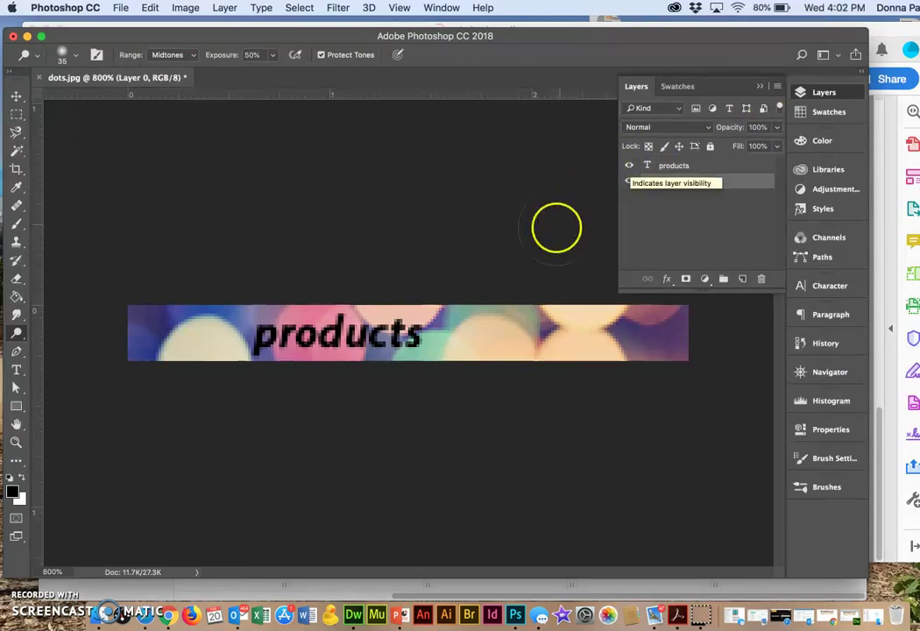
{"action": "left_click", "coordinate": [760, 85]}
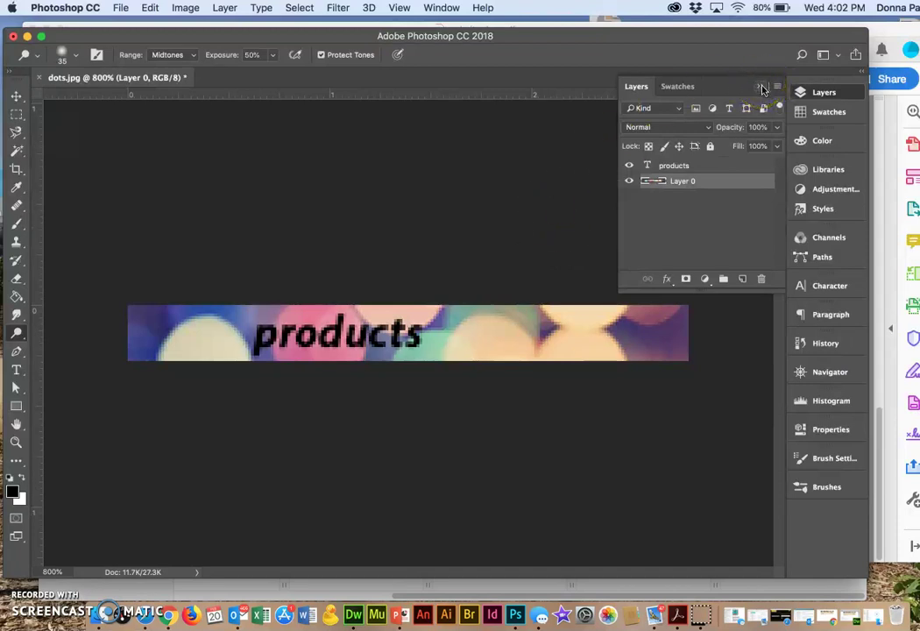
Step: Collapse the Layers panel and open the File menu
{"action": "left_click", "coordinate": [760, 87]}
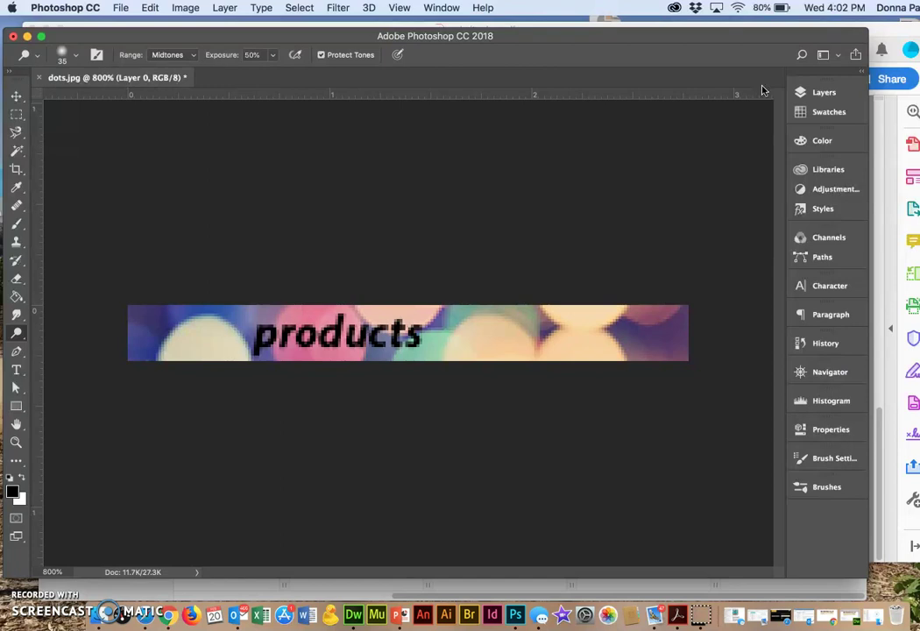
{"action": "left_click", "coordinate": [120, 8]}
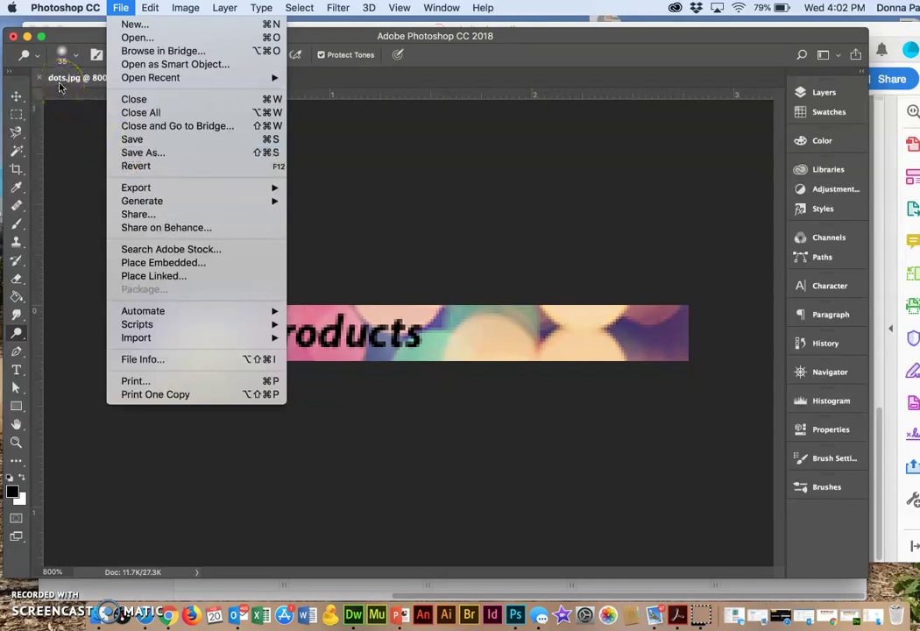
Step: Start saving the image as dots.psd, keeping the Photoshop format
{"action": "left_click", "coordinate": [140, 153]}
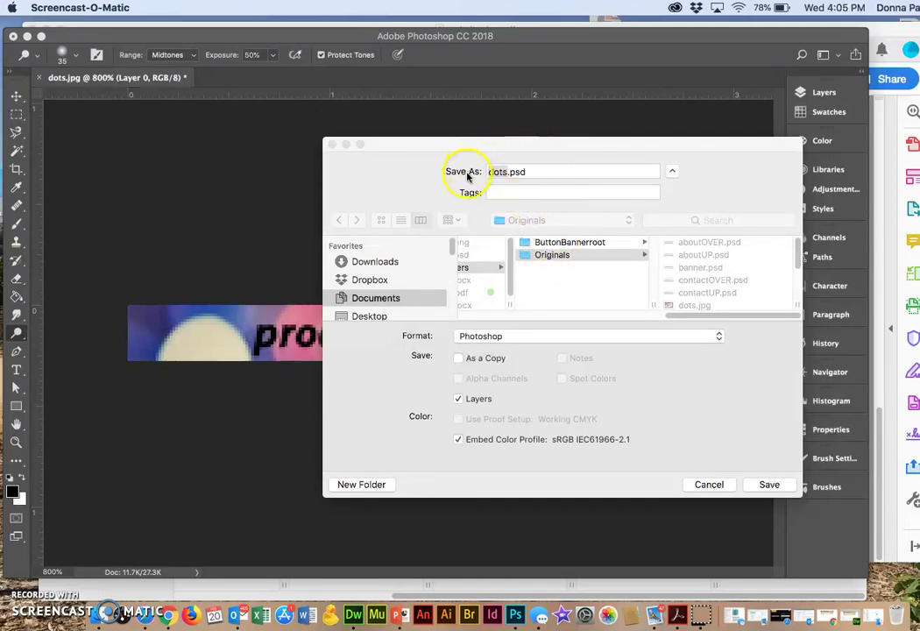
{"action": "left_click", "coordinate": [718, 337]}
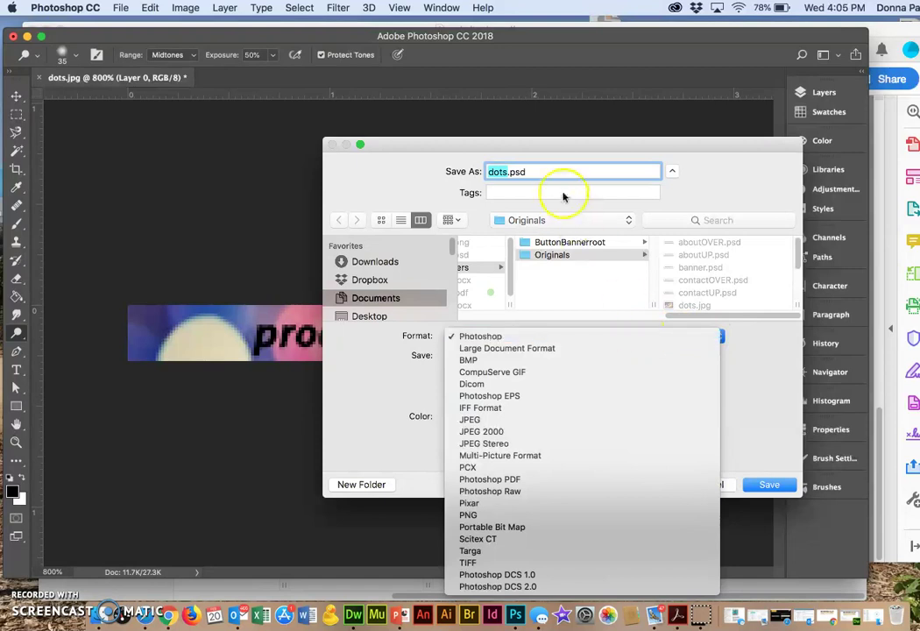
{"action": "left_click", "coordinate": [513, 337]}
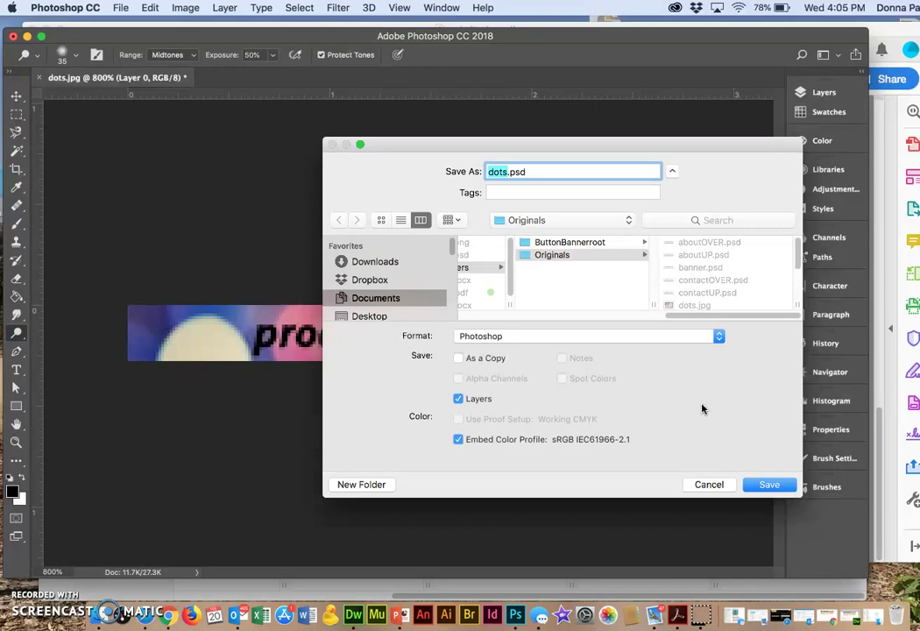
Step: Save the button as UPproducts.psd in Originals, keeping Maximize Compatibility on
{"action": "type", "text": "produc"}
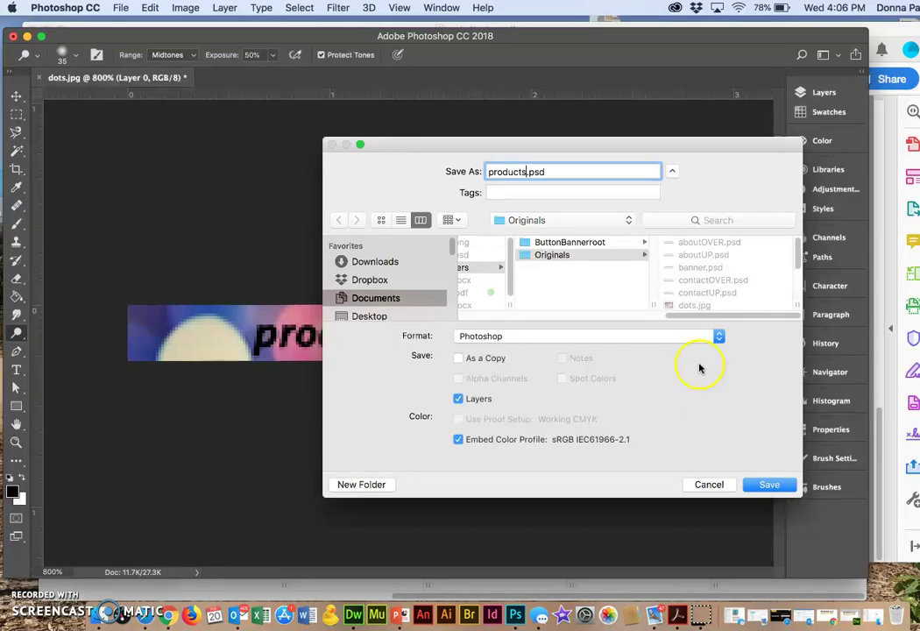
{"action": "left_click", "coordinate": [513, 142]}
{"action": "left_click_drag", "start_coordinate": [512, 142], "coordinate": [496, 127]}
{"action": "scroll", "coordinate": [699, 274], "scroll_direction": "down", "scroll_amount": 3}
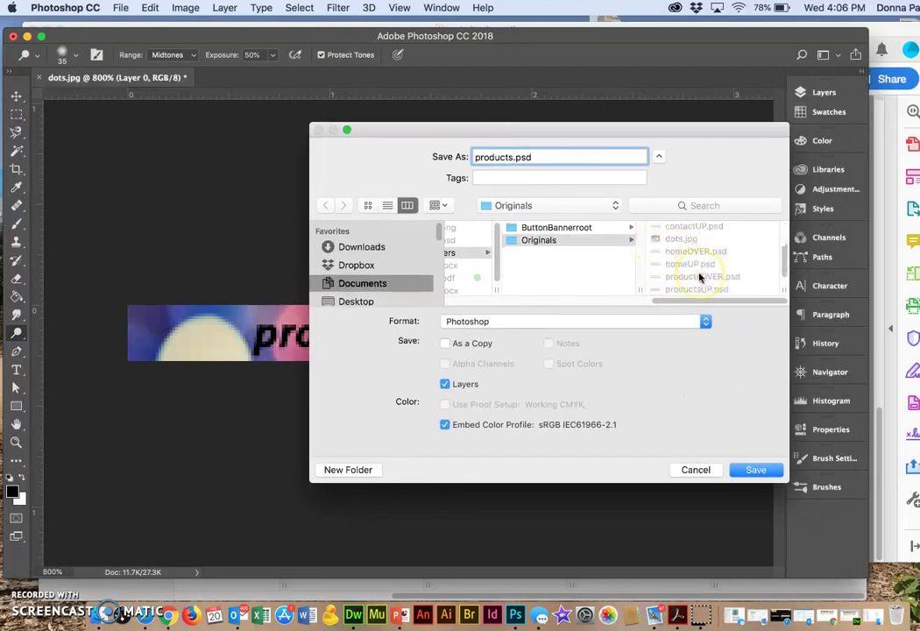
{"action": "scroll", "coordinate": [699, 277], "scroll_direction": "up", "scroll_amount": 2}
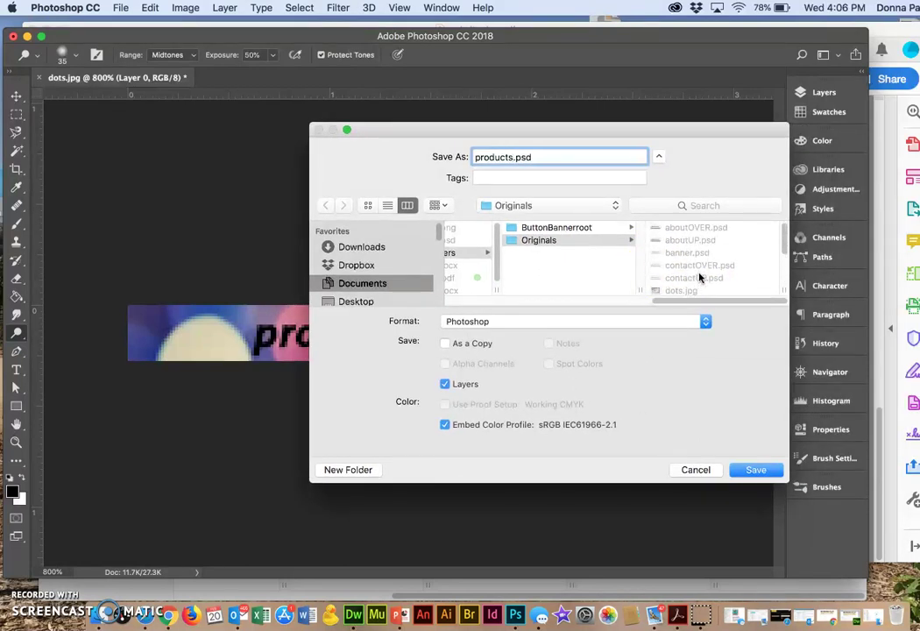
{"action": "left_click", "coordinate": [552, 159]}
{"action": "key", "text": "Left"}
{"action": "key", "text": "Left"}
{"action": "key", "text": "Left"}
{"action": "key", "text": "Left"}
{"action": "key", "text": "BackSpace"}
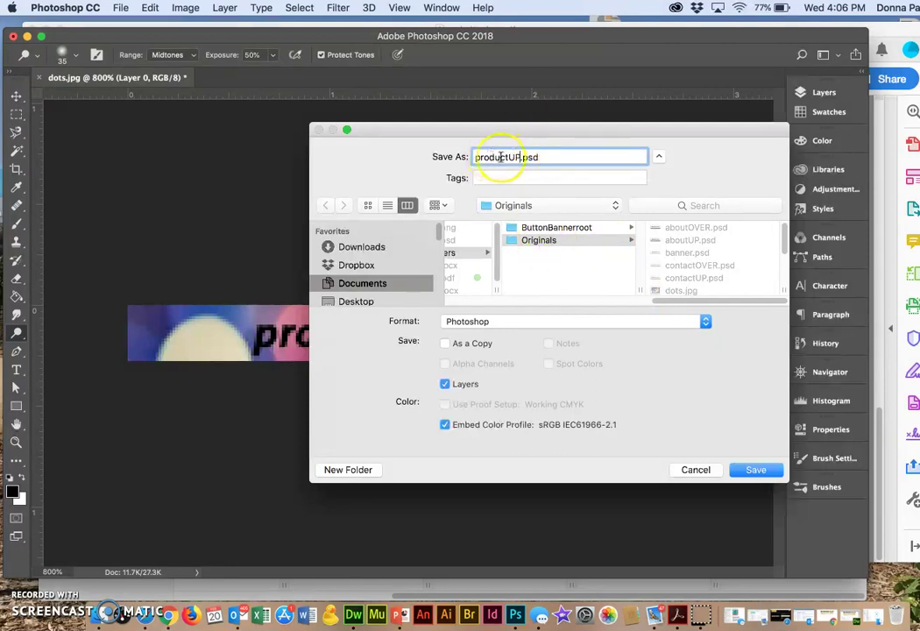
{"action": "left_click", "coordinate": [523, 158]}
{"action": "key", "text": "BackSpace"}
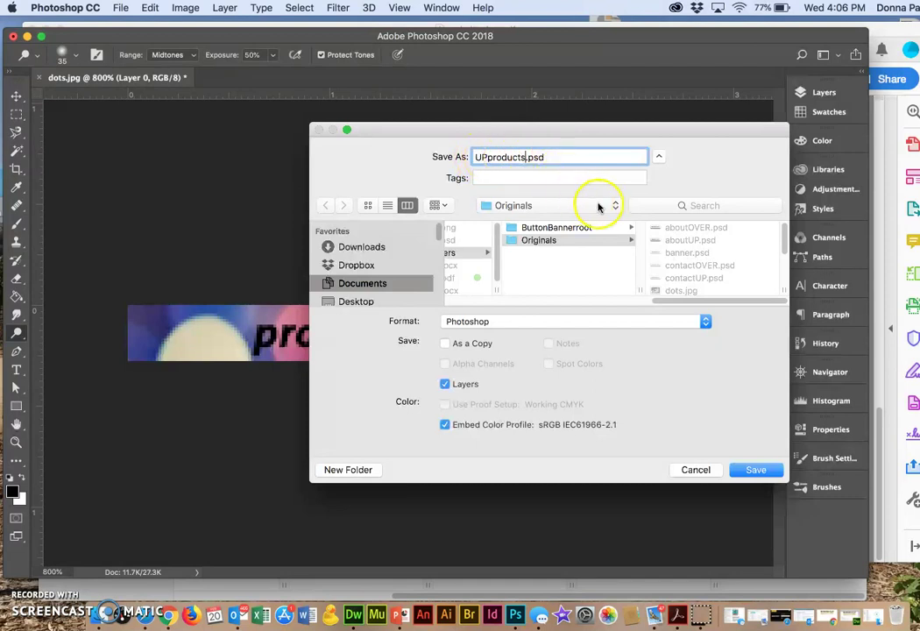
{"action": "left_click", "coordinate": [757, 471]}
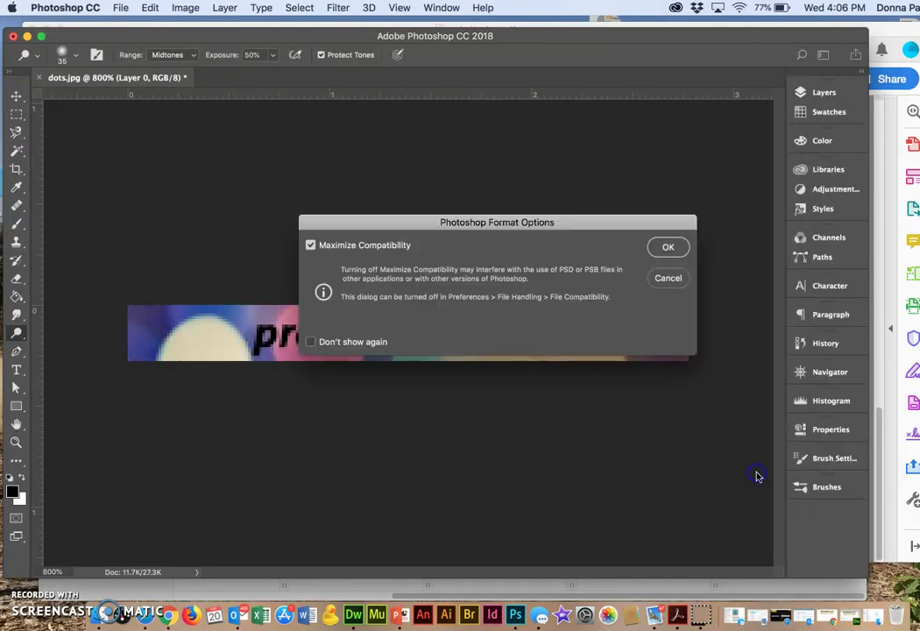
{"action": "left_click", "coordinate": [668, 245]}
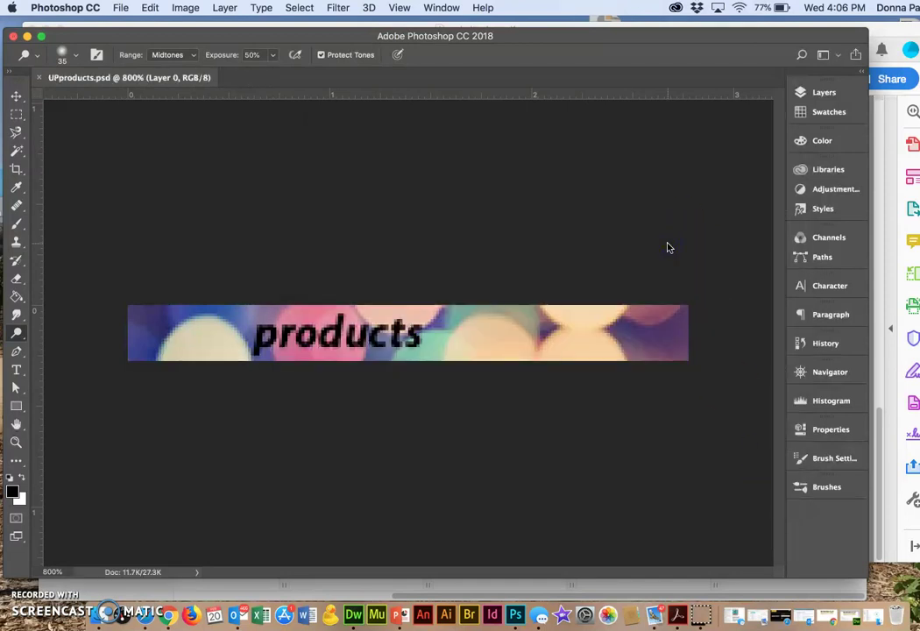
Step: Export the button via Save for Web as a quality-60 JPEG, UPproducts.jpg, into images
{"action": "left_click", "coordinate": [121, 8]}
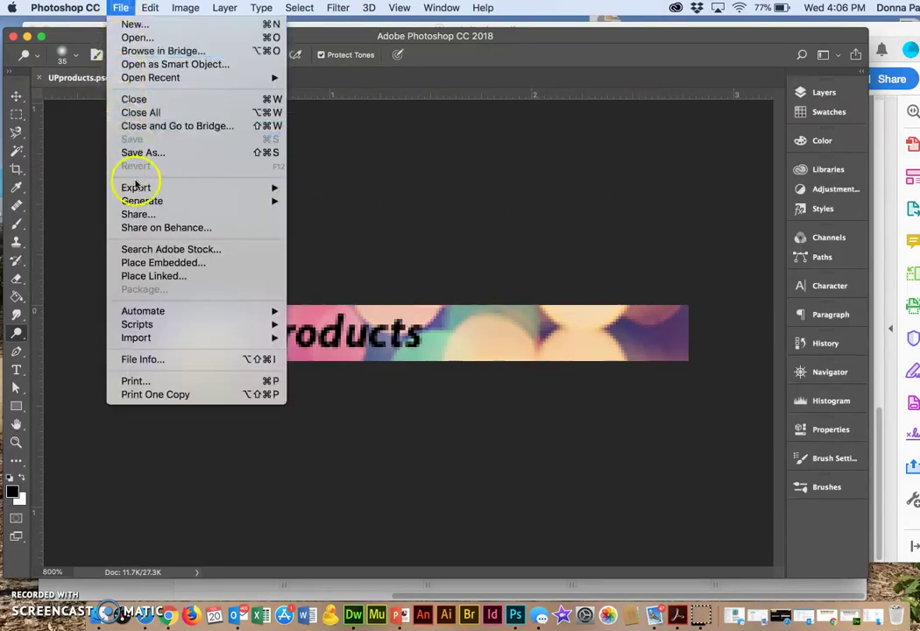
{"action": "mouse_move", "coordinate": [136, 188]}
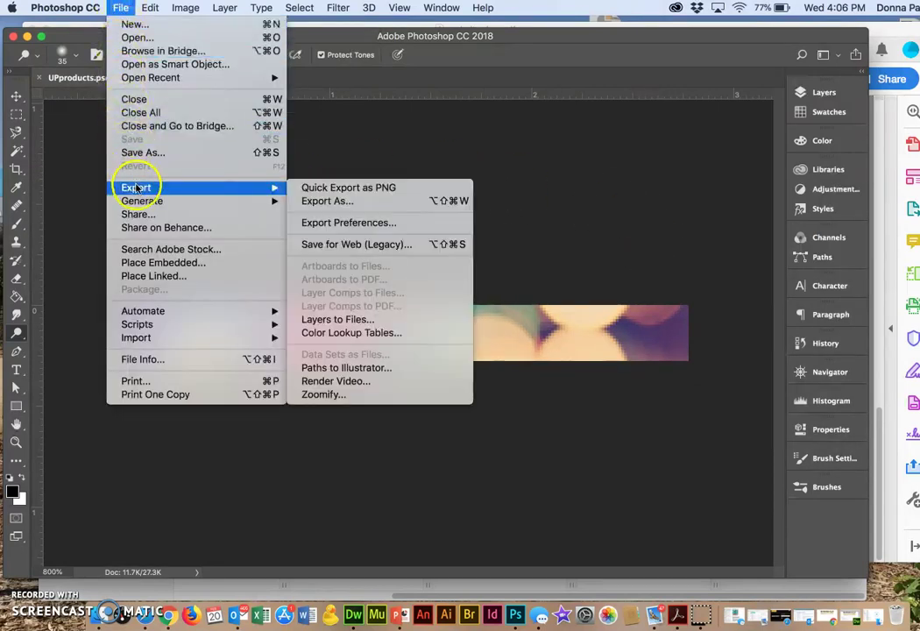
{"action": "left_click", "coordinate": [391, 249]}
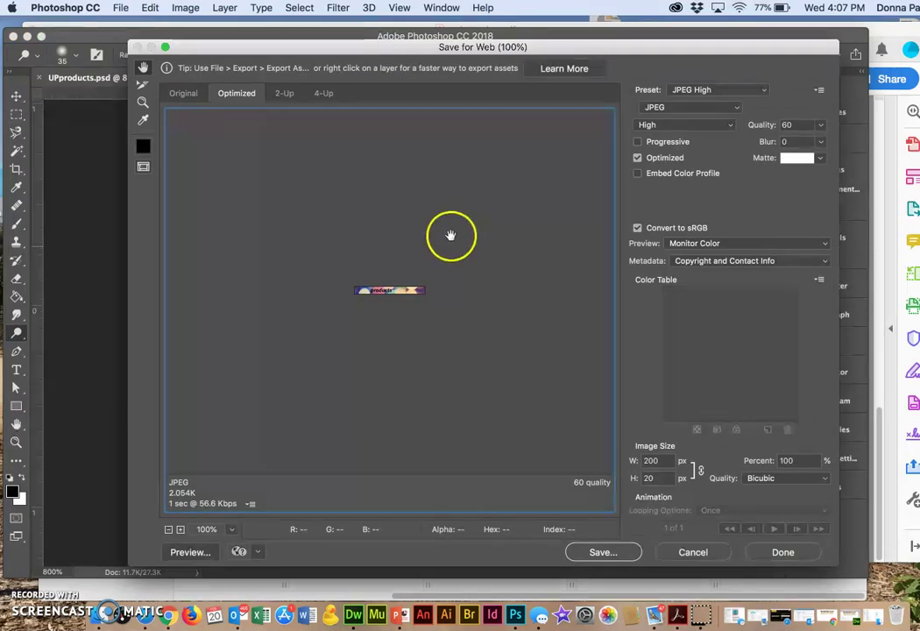
{"action": "left_click", "coordinate": [603, 552]}
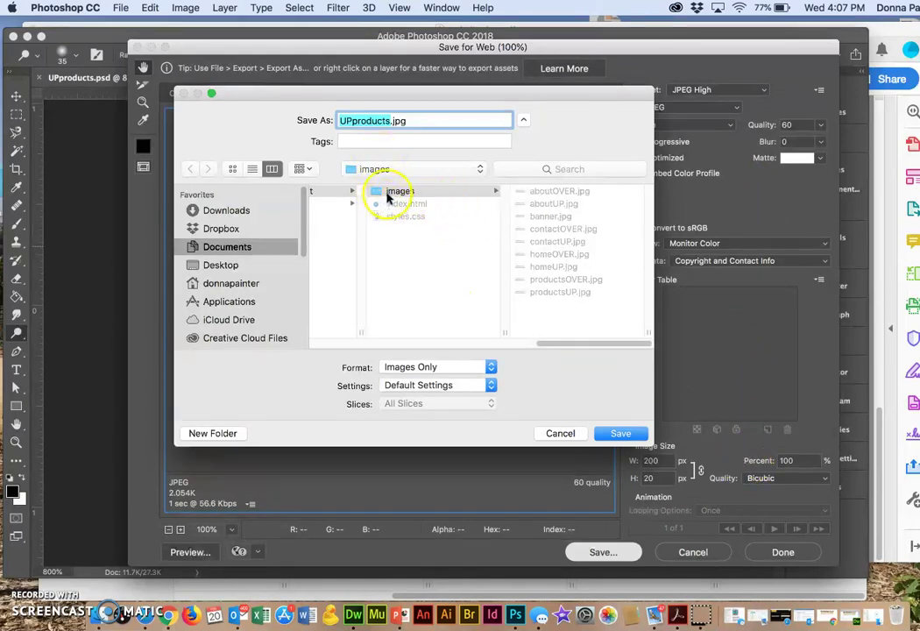
{"action": "left_click", "coordinate": [377, 195]}
{"action": "scroll", "coordinate": [378, 195], "scroll_direction": "left", "scroll_amount": 3}
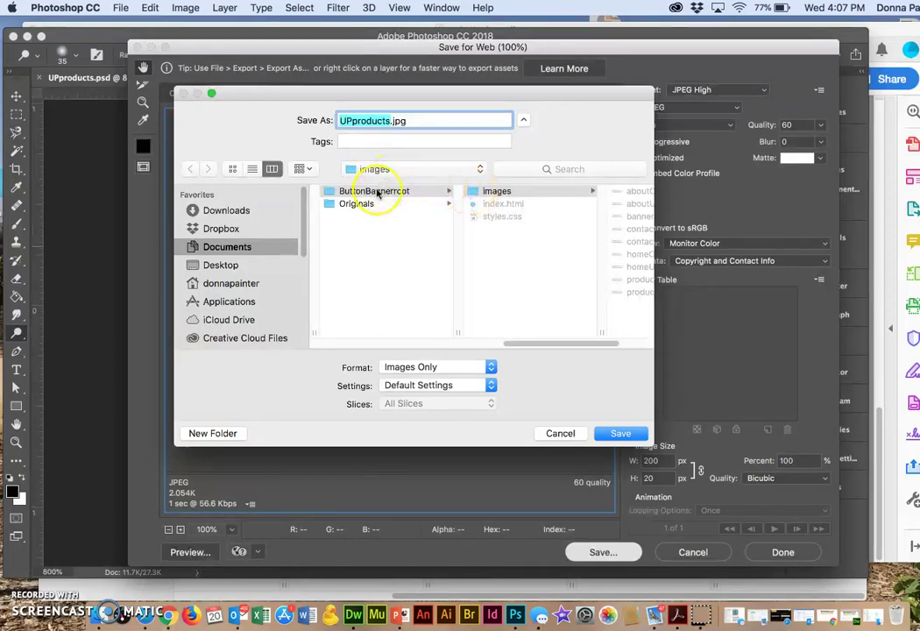
{"action": "scroll", "coordinate": [376, 191], "scroll_direction": "right", "scroll_amount": 3}
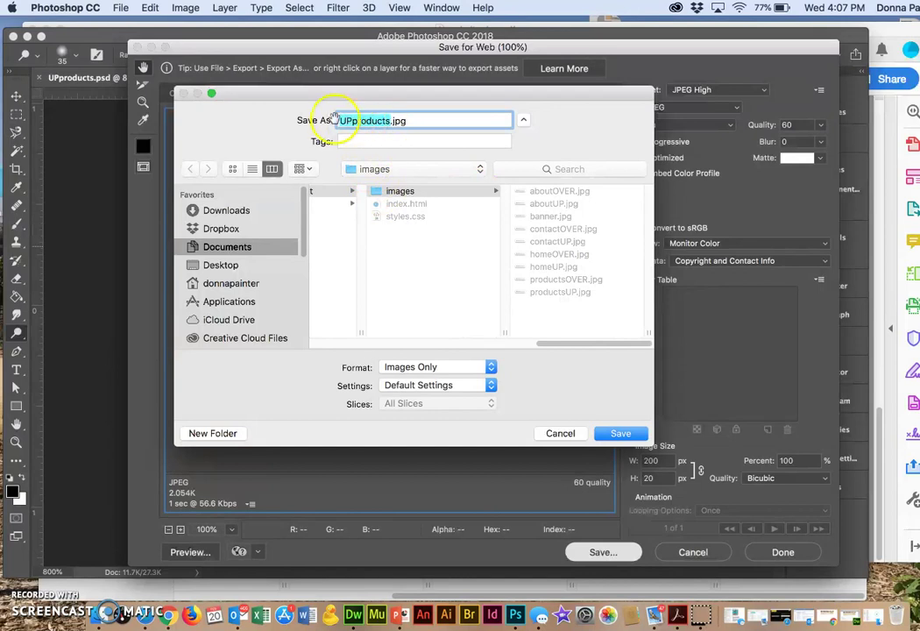
{"action": "left_click_drag", "start_coordinate": [341, 121], "coordinate": [354, 121]}
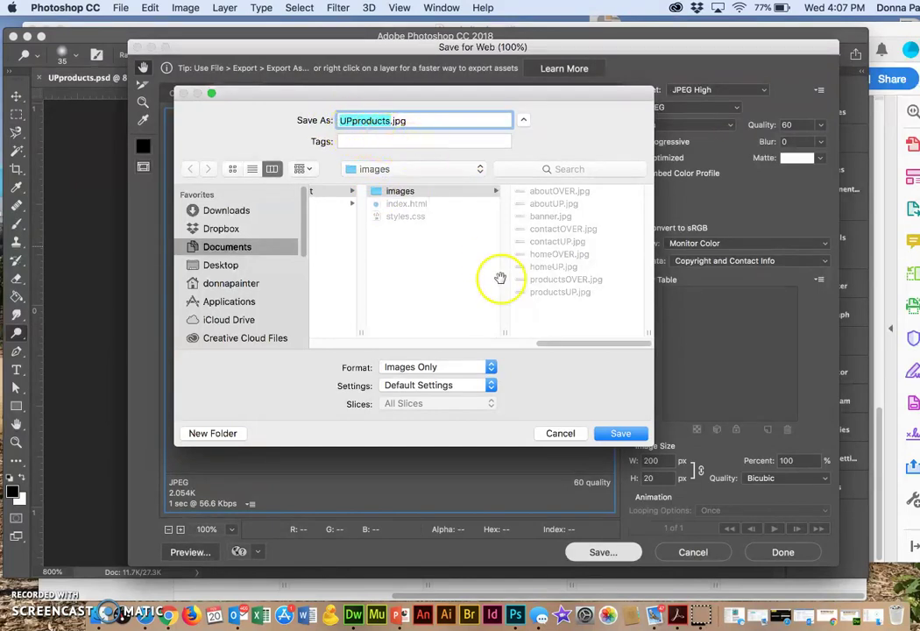
{"action": "left_click", "coordinate": [619, 434]}
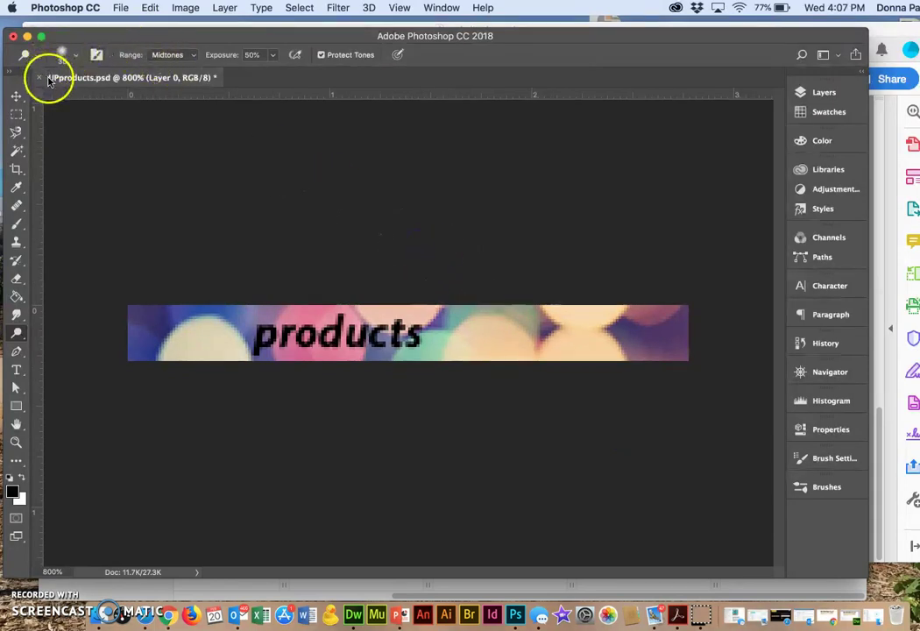
Step: Select the products text on the button with the Type tool
{"action": "left_click", "coordinate": [108, 83]}
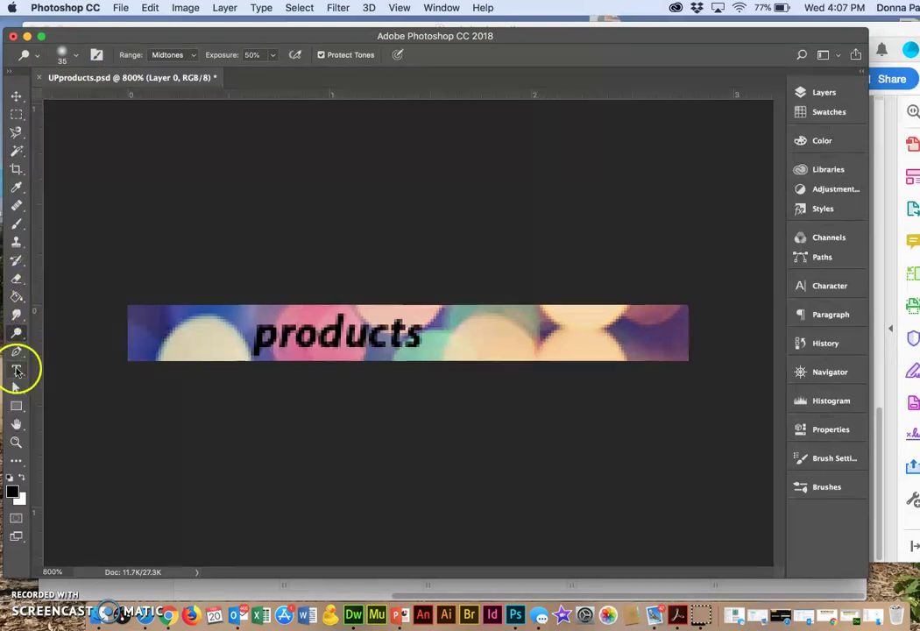
{"action": "left_click", "coordinate": [16, 372]}
{"action": "left_click_drag", "start_coordinate": [419, 333], "coordinate": [247, 321]}
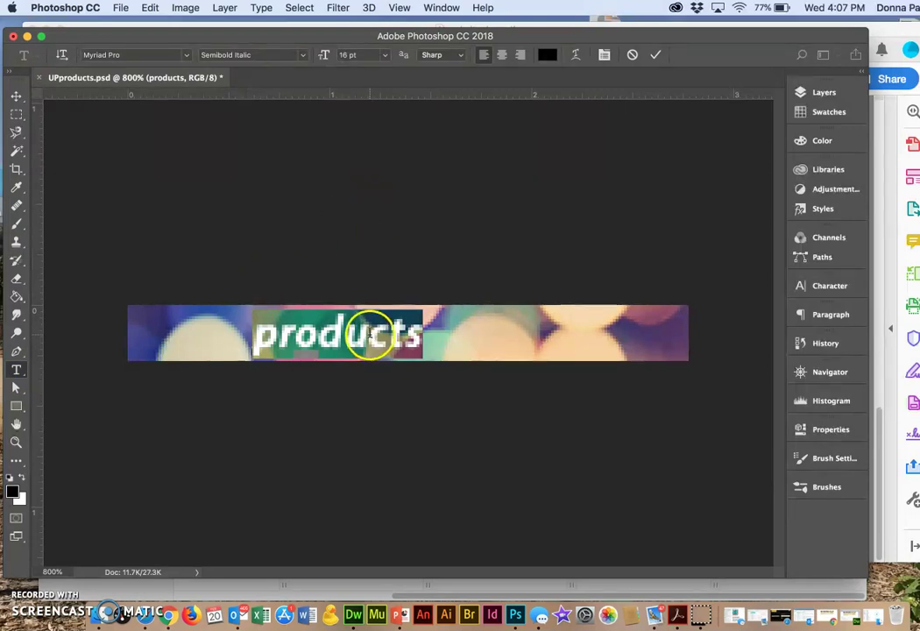
Step: Set the products text colour to white (ffffff) and commit the edit
{"action": "left_click", "coordinate": [548, 55]}
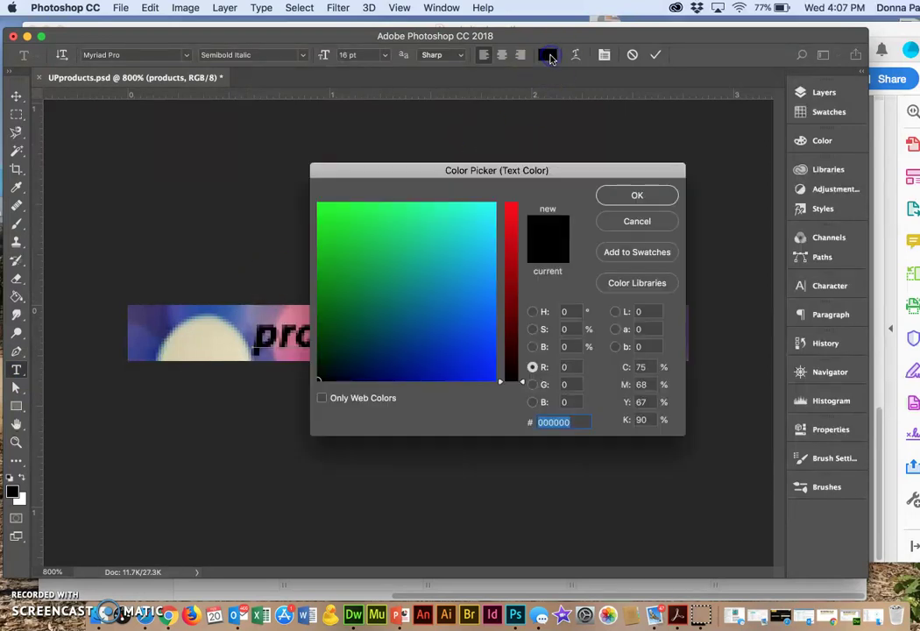
{"action": "type", "text": "ffffff"}
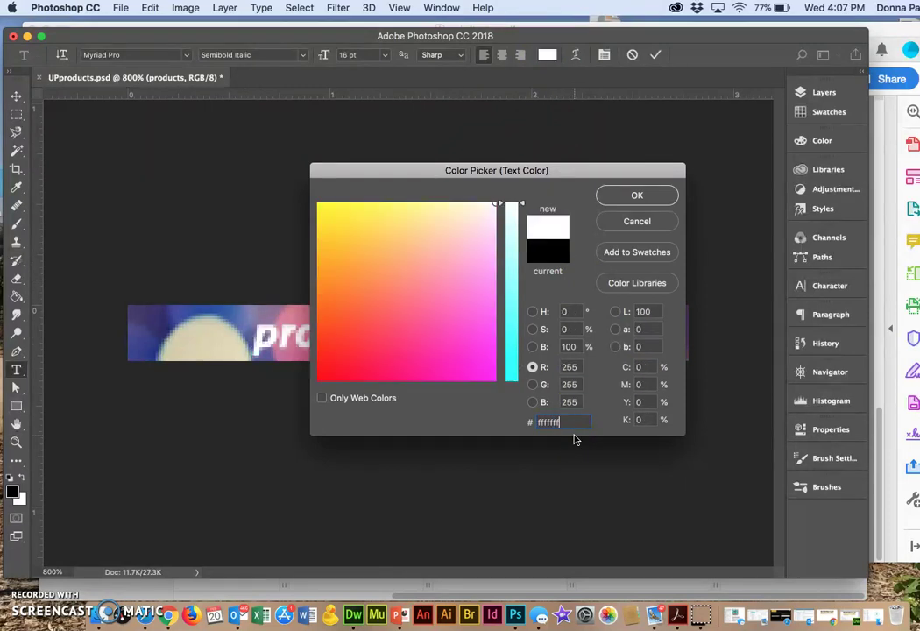
{"action": "key", "text": "Return"}
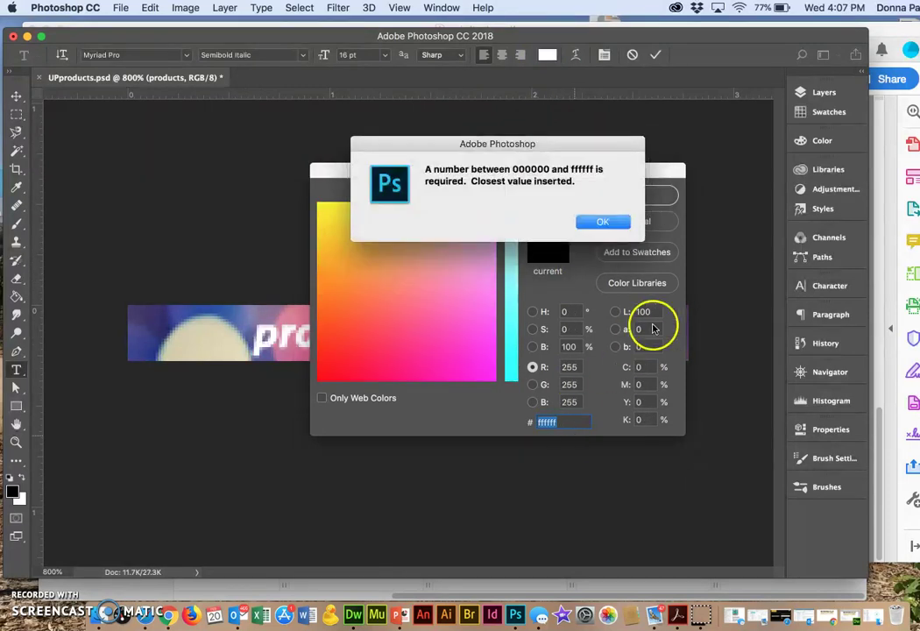
{"action": "left_click", "coordinate": [601, 221]}
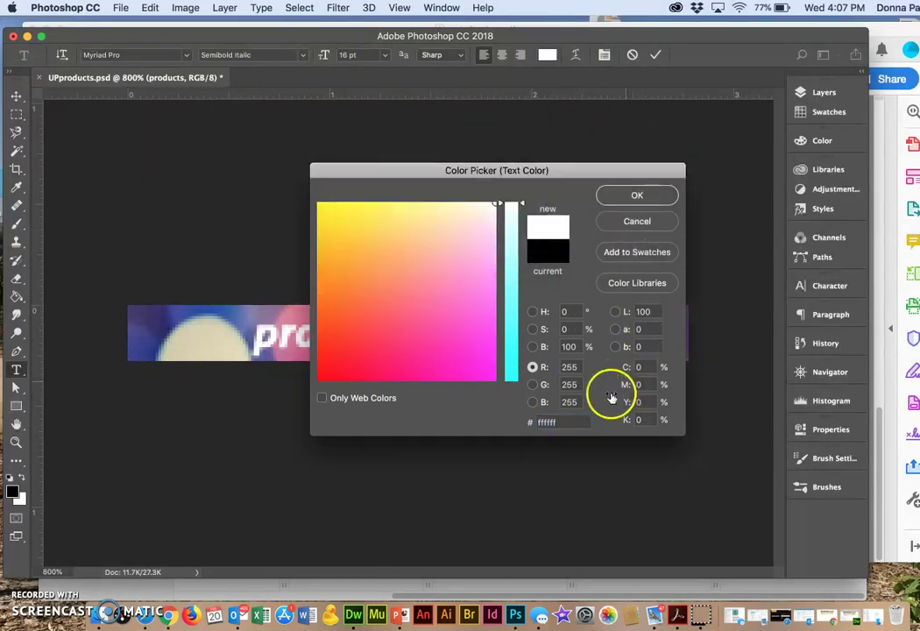
{"action": "double_click", "coordinate": [557, 421]}
{"action": "key", "text": "BackSpace"}
{"action": "type", "text": "ffffff"}
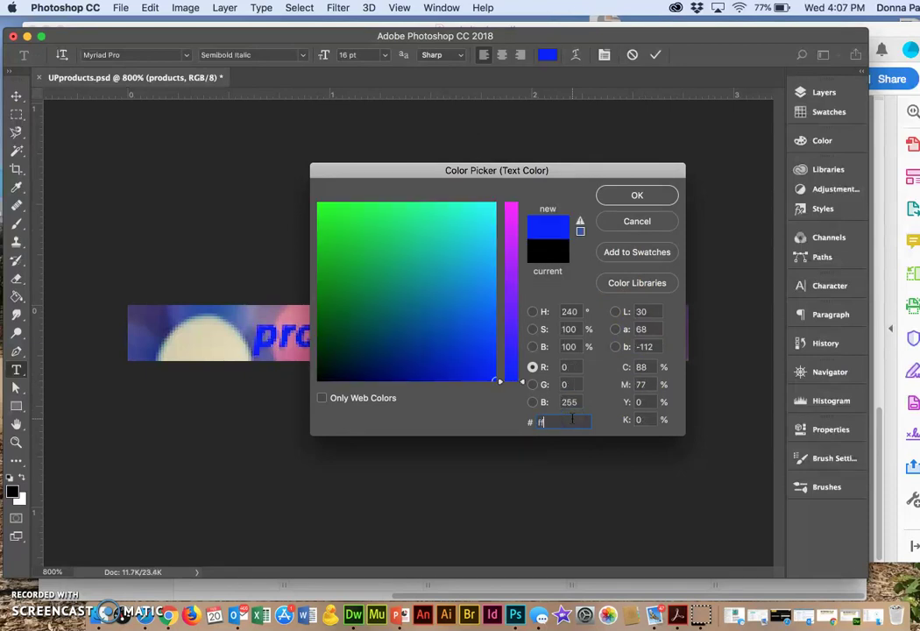
{"action": "left_click", "coordinate": [651, 196]}
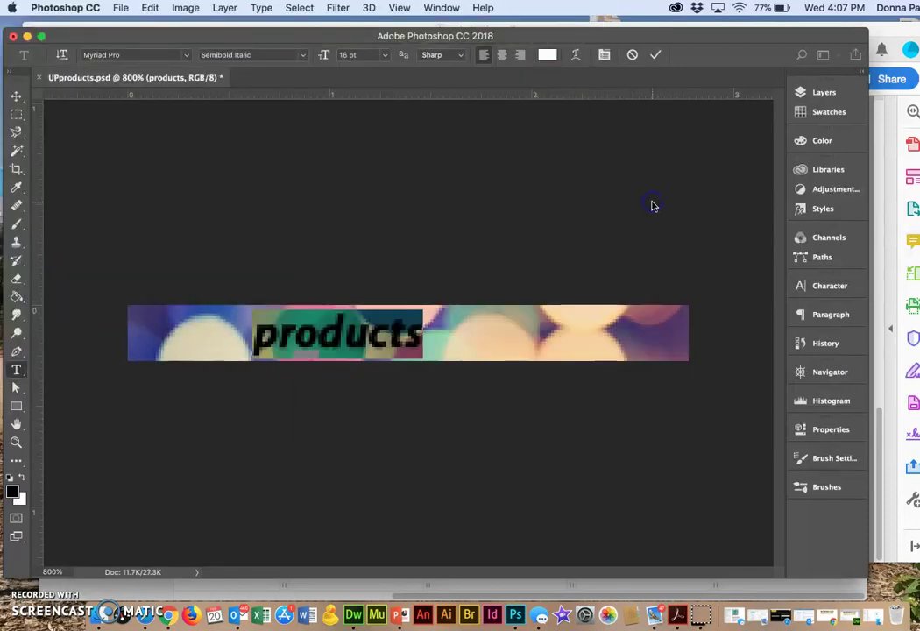
{"action": "left_click", "coordinate": [17, 95]}
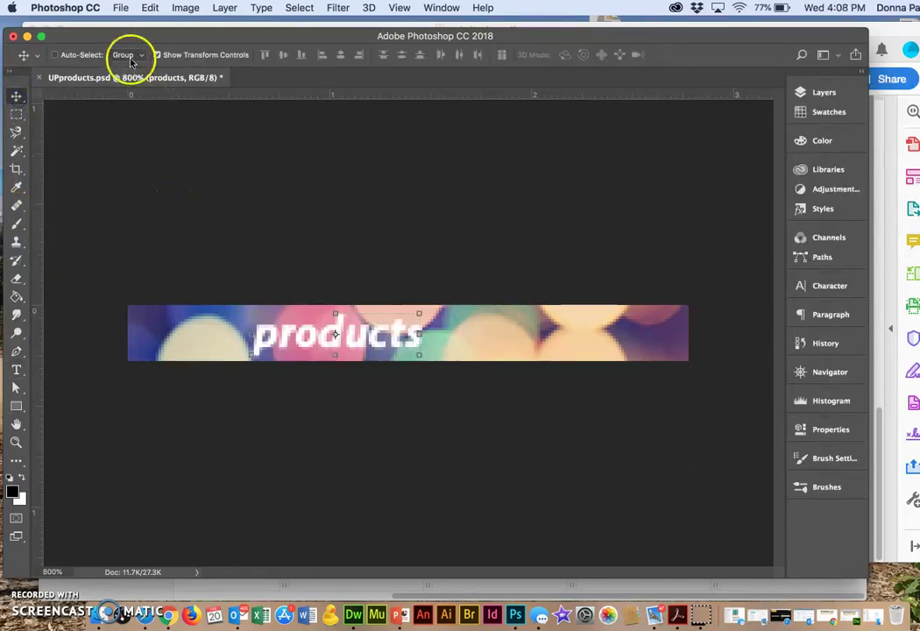
{"action": "left_click", "coordinate": [121, 7]}
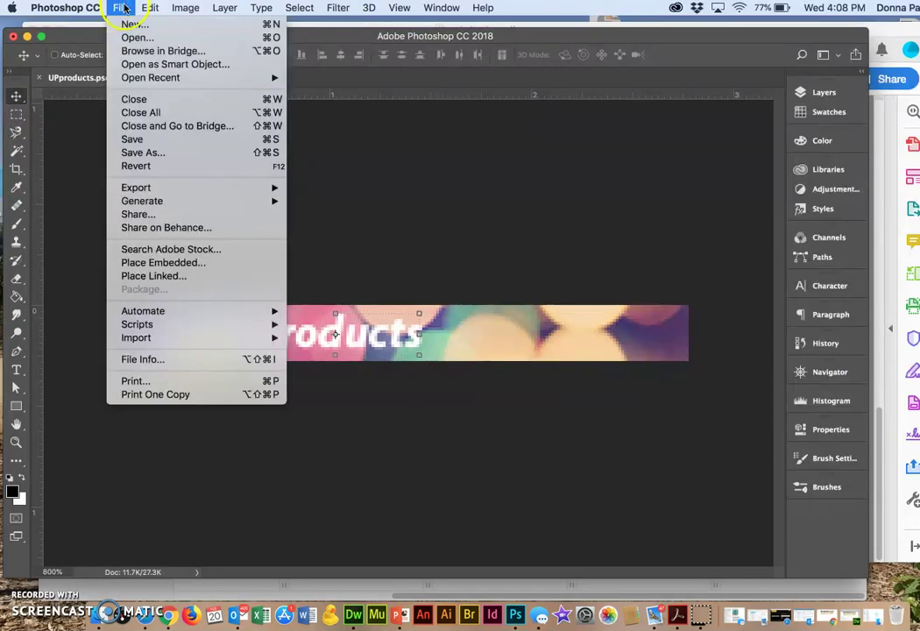
Step: Save the white-text button as OVERproducts.psd in the Originals folder
{"action": "left_click", "coordinate": [131, 154]}
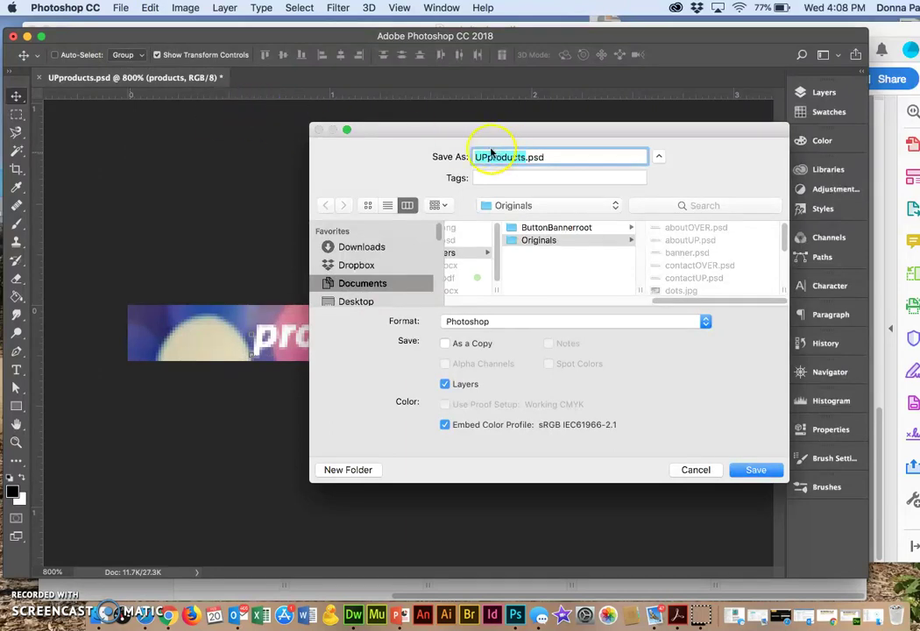
{"action": "left_click", "coordinate": [484, 155]}
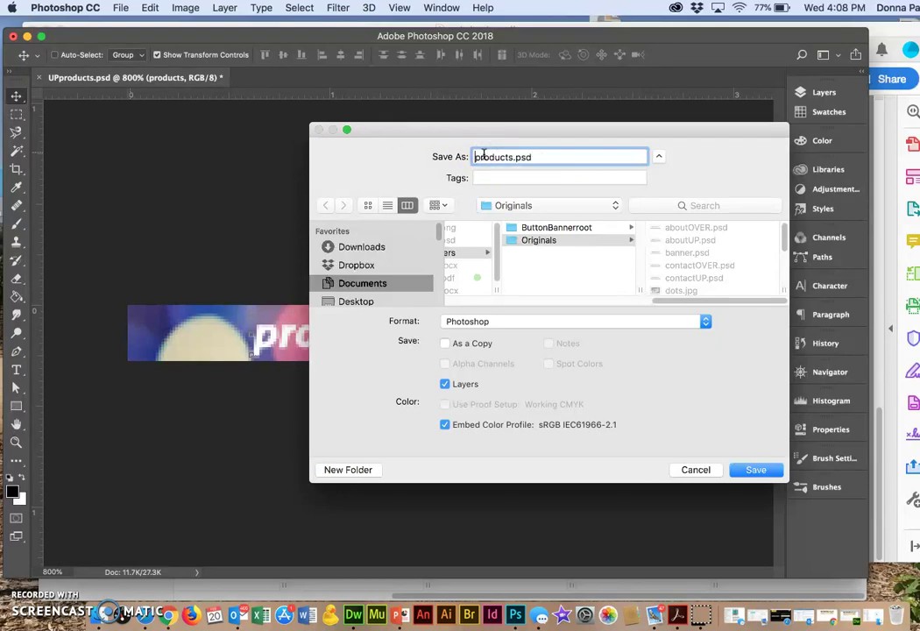
{"action": "type", "text": "OVER"}
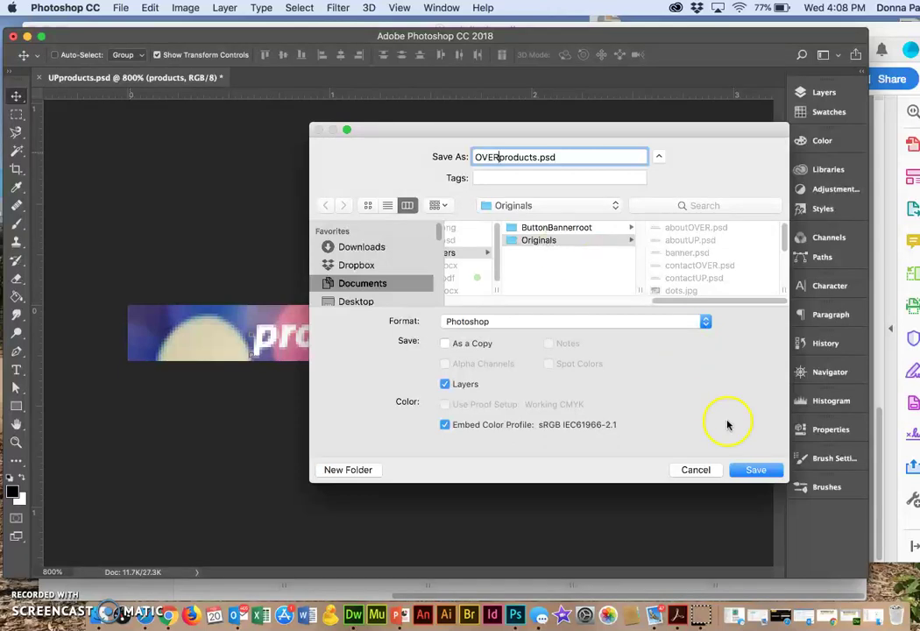
{"action": "left_click", "coordinate": [757, 468]}
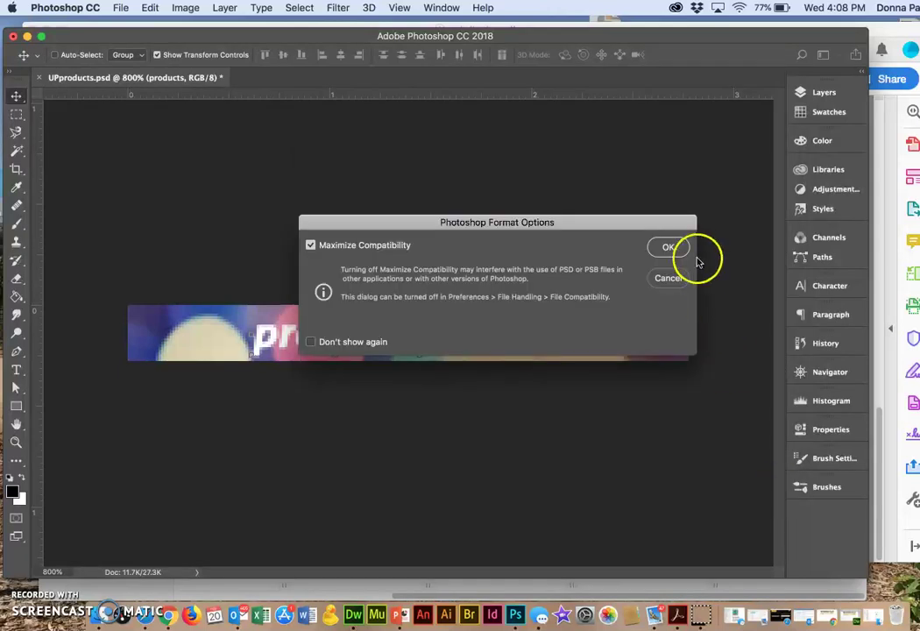
{"action": "left_click", "coordinate": [669, 251]}
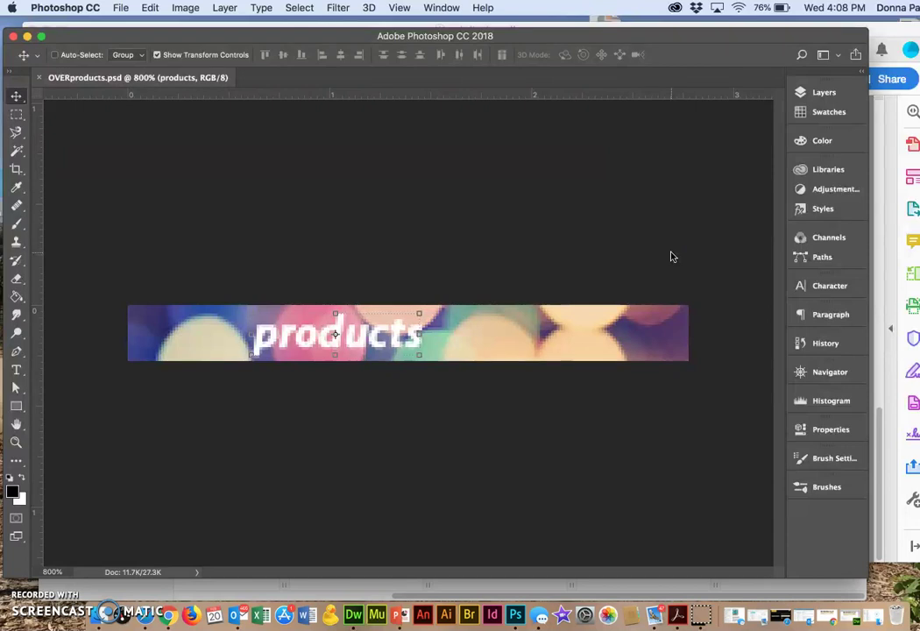
Step: Export a JPEG High web copy named OVERproducts.jpg into the images folder
{"action": "left_click", "coordinate": [120, 7]}
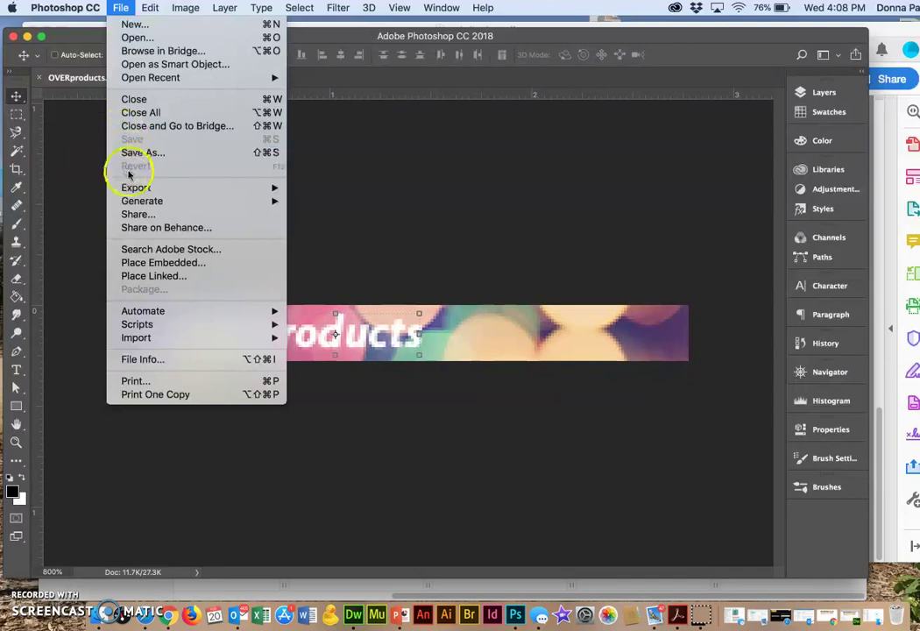
{"action": "mouse_move", "coordinate": [134, 189]}
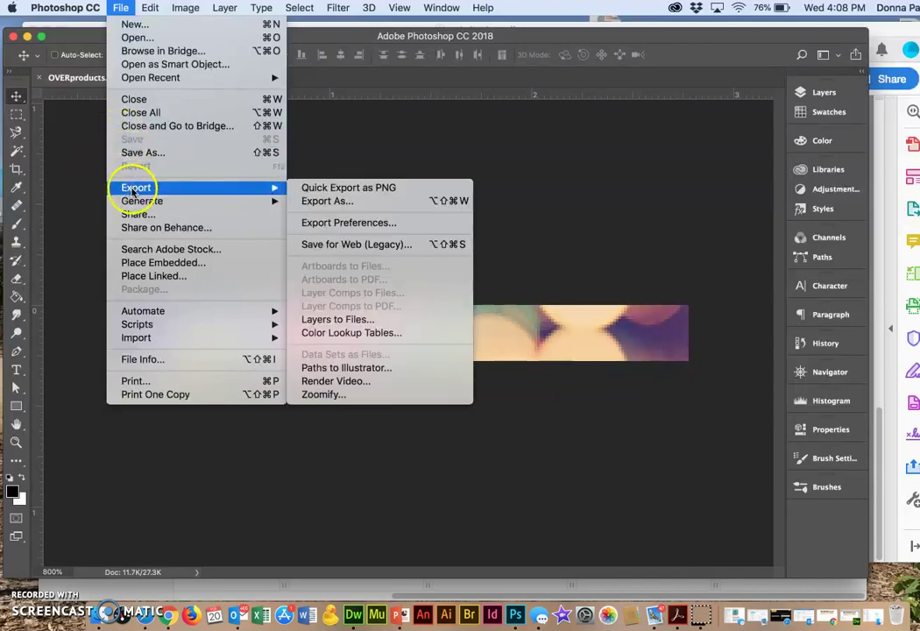
{"action": "left_click", "coordinate": [377, 253]}
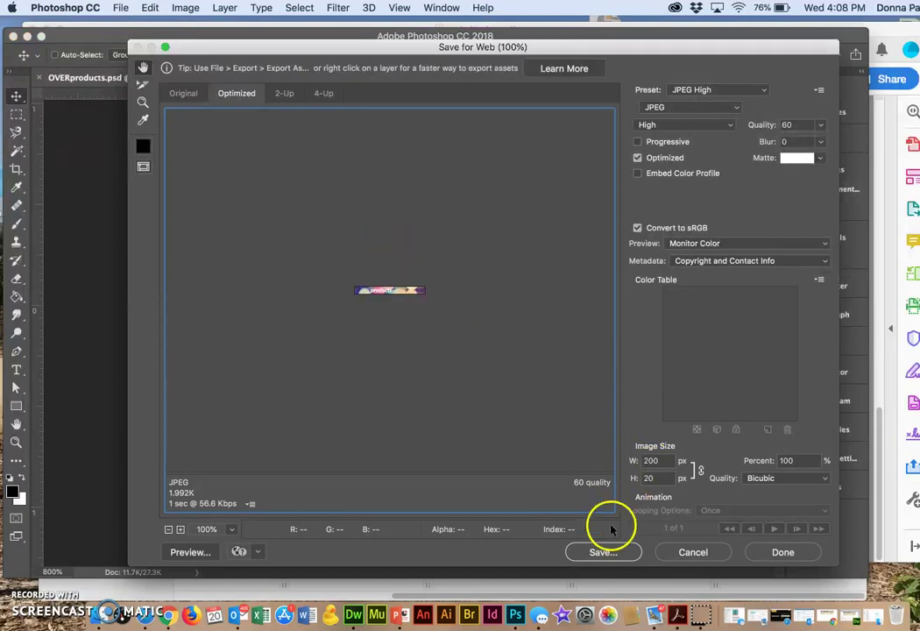
{"action": "left_click", "coordinate": [611, 552]}
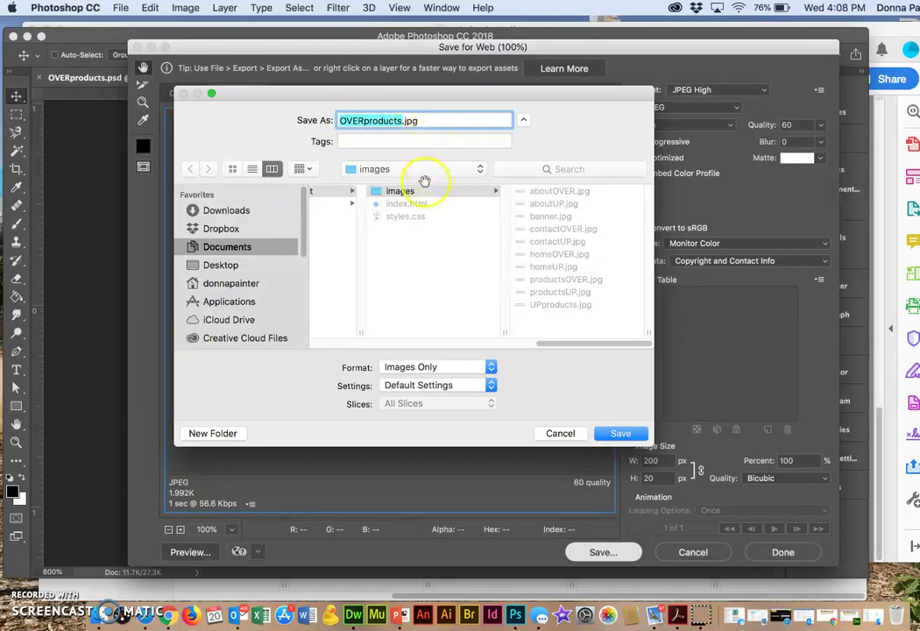
{"action": "scroll", "coordinate": [419, 202], "scroll_direction": "left", "scroll_amount": 3}
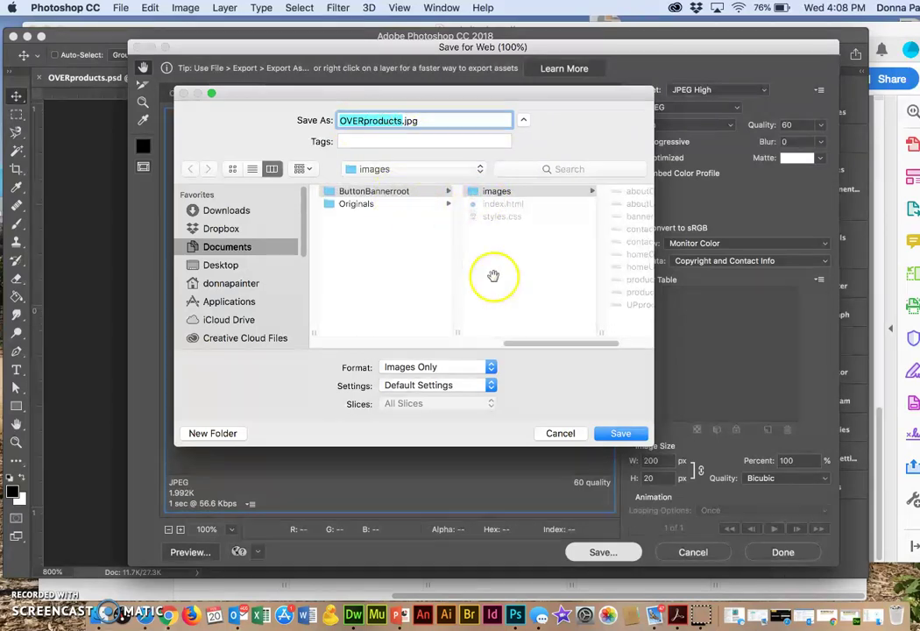
{"action": "scroll", "coordinate": [493, 273], "scroll_direction": "right", "scroll_amount": 4}
{"action": "left_click", "coordinate": [620, 426]}
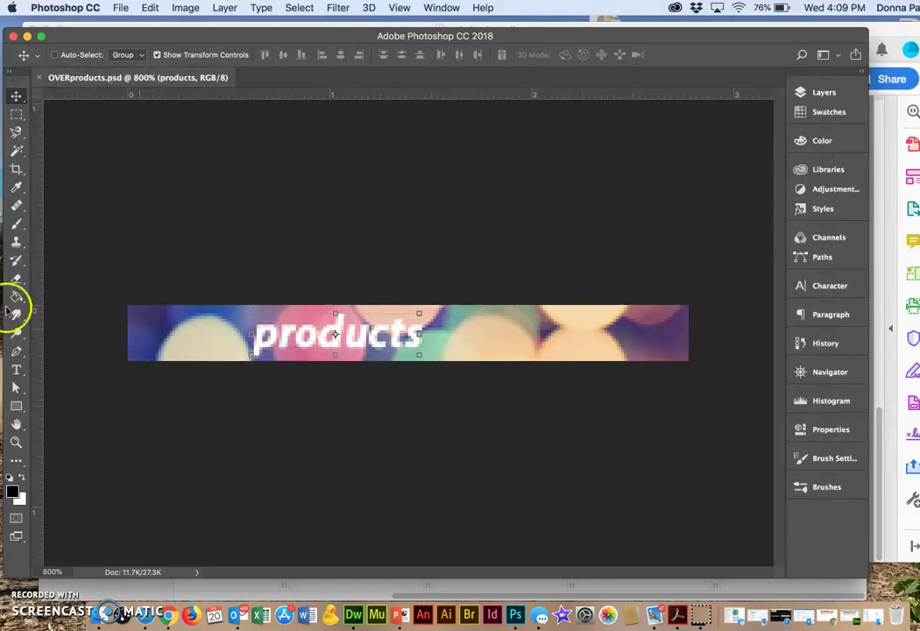
Step: Replace the button text 'products' with 'home'
{"action": "left_click", "coordinate": [16, 369]}
{"action": "double_click", "coordinate": [338, 328]}
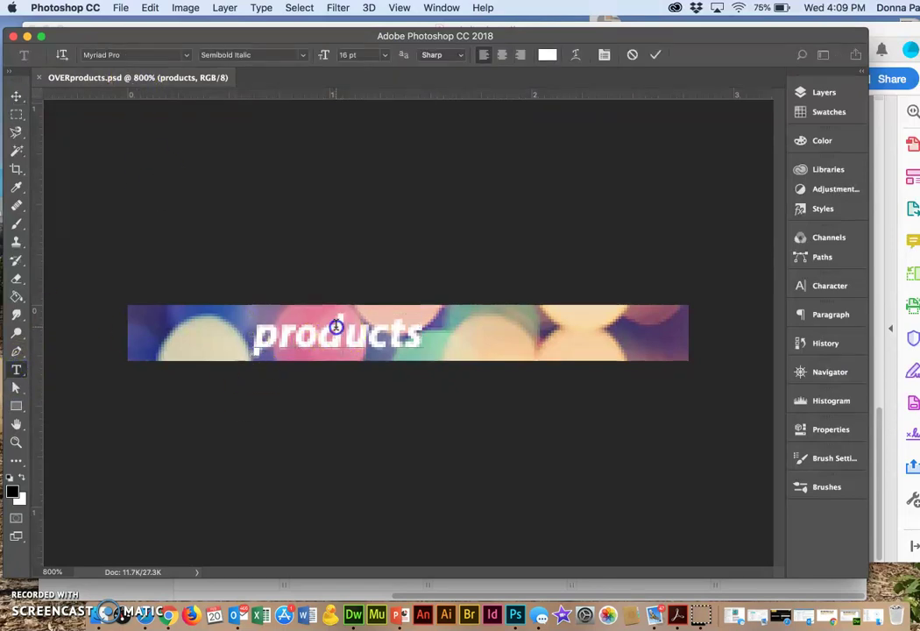
{"action": "type", "text": "home"}
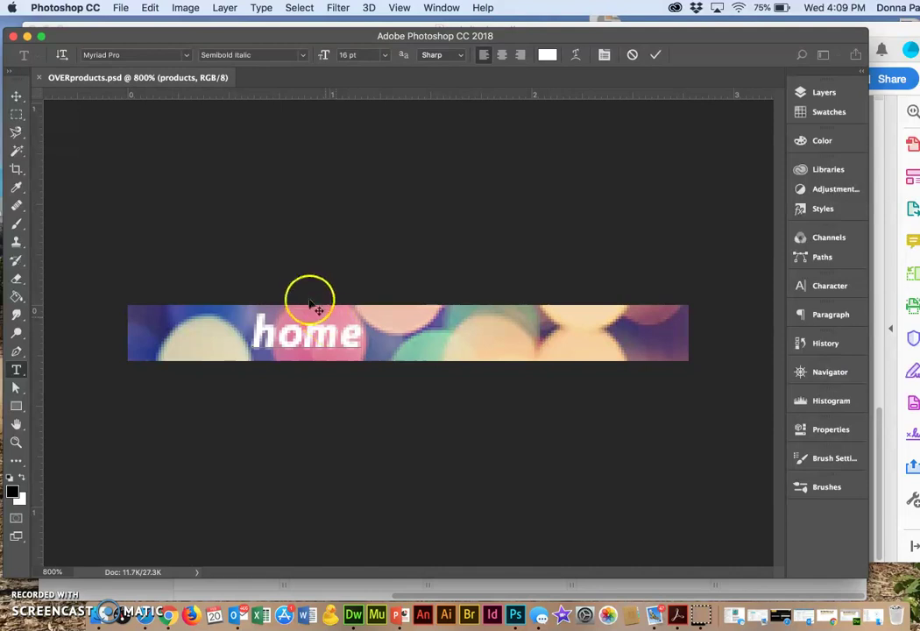
Step: Save the home button as OVERhome.psd with compatibility options accepted
{"action": "left_click", "coordinate": [120, 7]}
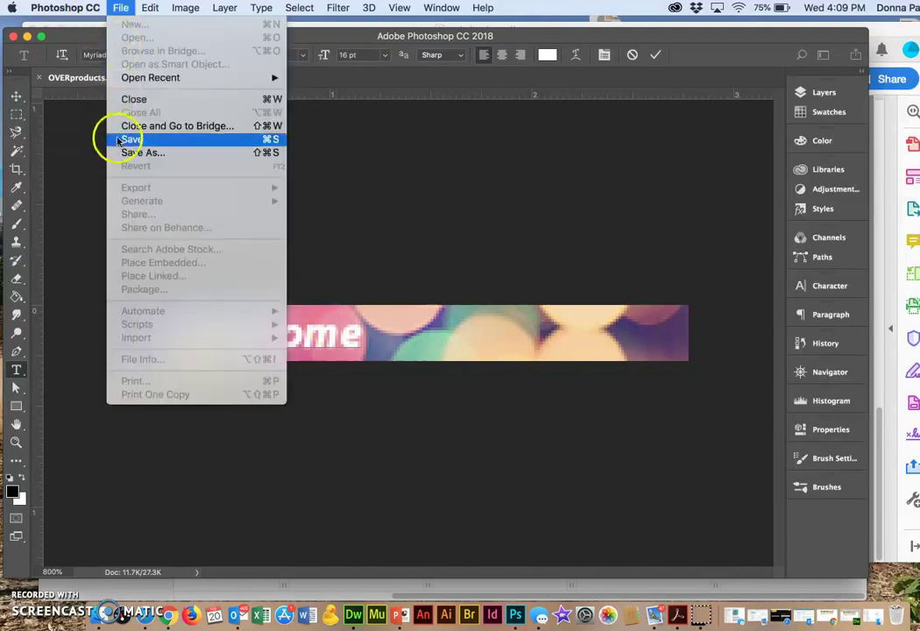
{"action": "left_click", "coordinate": [124, 149]}
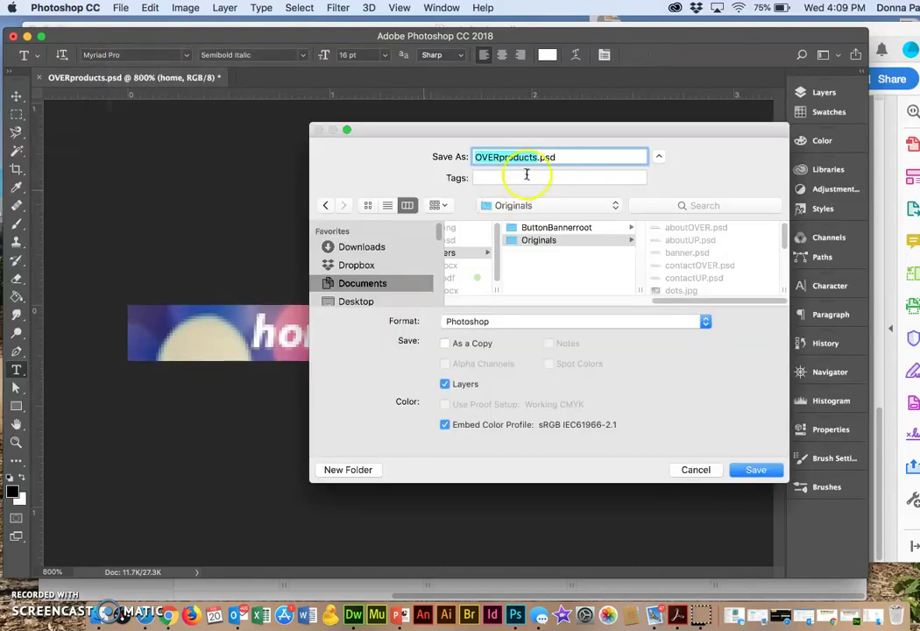
{"action": "left_click", "coordinate": [536, 157]}
{"action": "key", "text": "BackSpace"}
{"action": "key", "text": "BackSpace"}
{"action": "key", "text": "BackSpace"}
{"action": "key", "text": "BackSpace"}
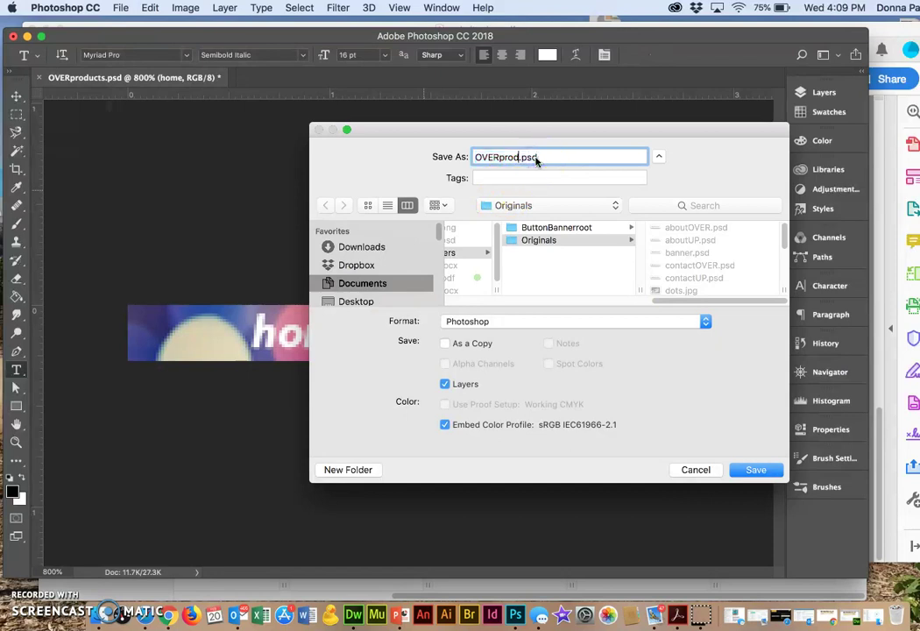
{"action": "type", "text": "home"}
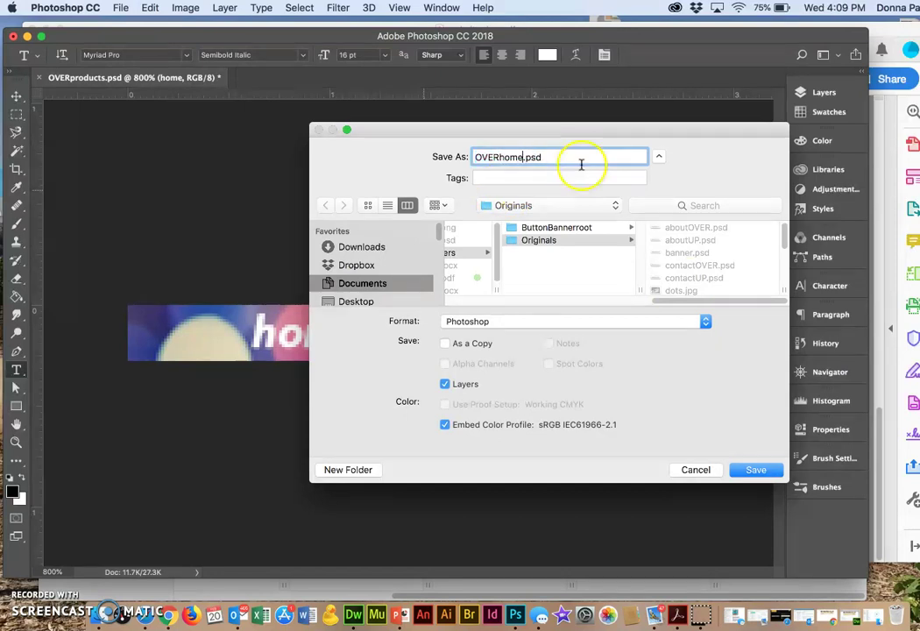
{"action": "left_click", "coordinate": [766, 468]}
{"action": "left_click", "coordinate": [675, 247]}
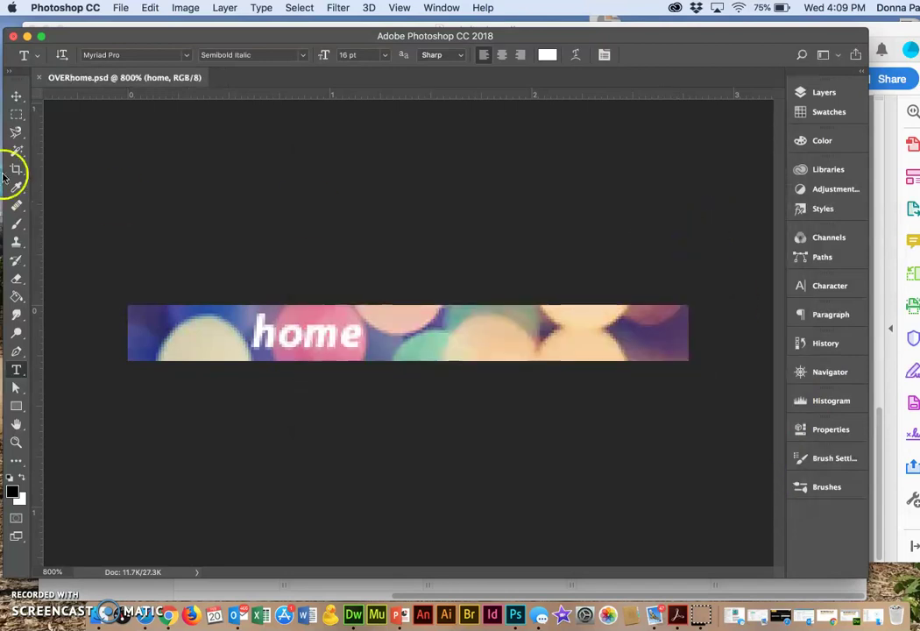
Step: Export OVERhome.jpg to the images folder via Save for Web
{"action": "left_click", "coordinate": [120, 7]}
{"action": "mouse_move", "coordinate": [154, 187]}
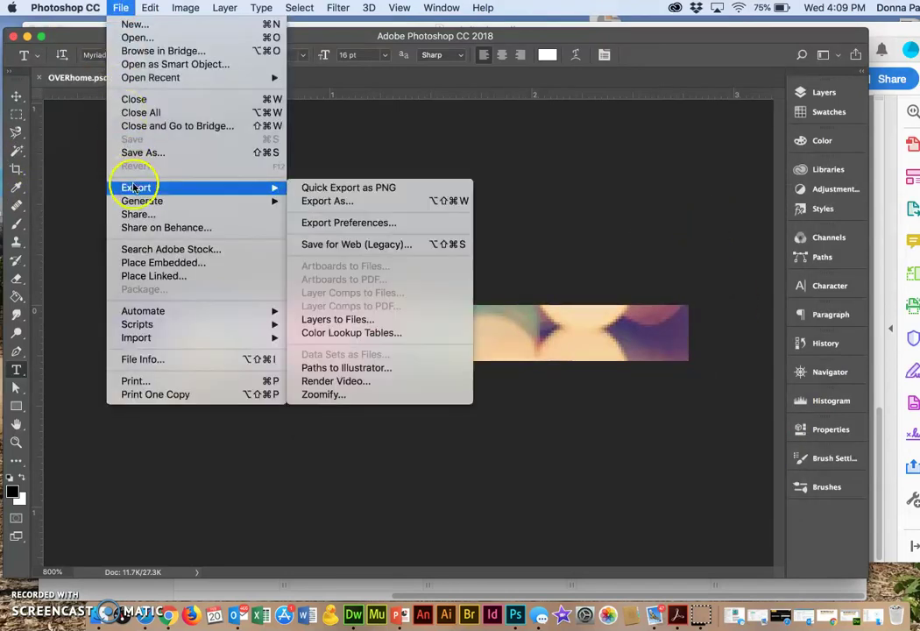
{"action": "left_click", "coordinate": [323, 245]}
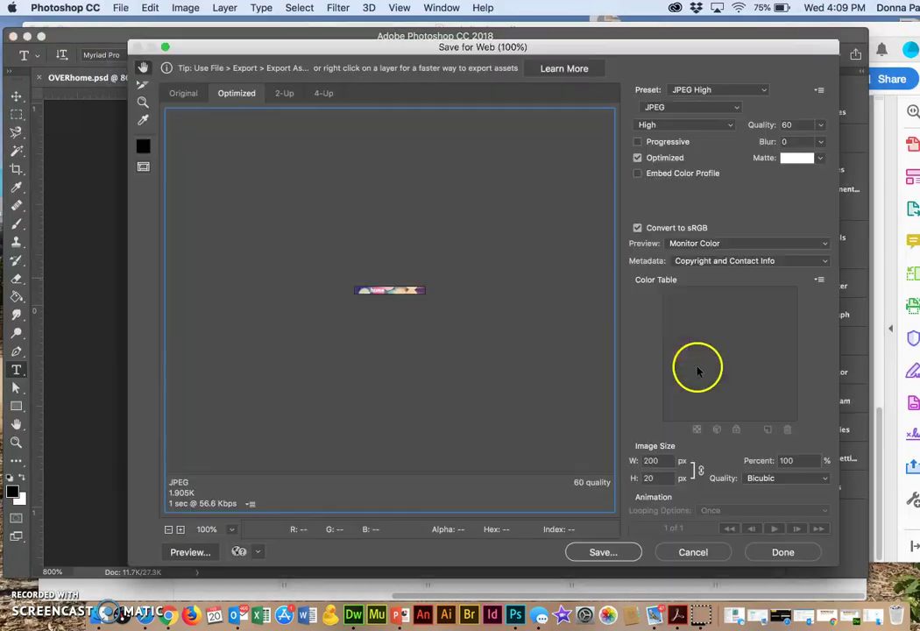
{"action": "left_click", "coordinate": [604, 552]}
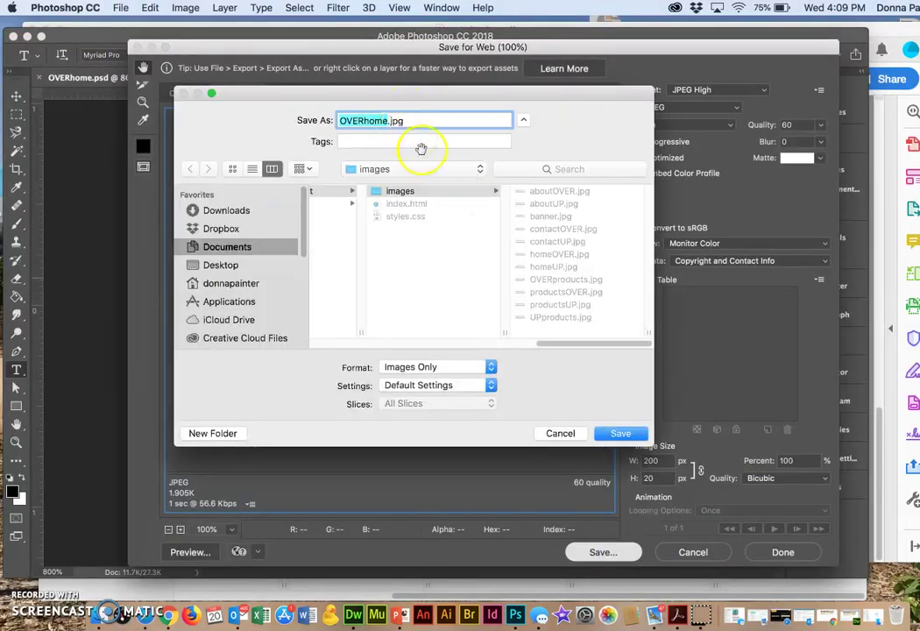
{"action": "left_click", "coordinate": [620, 434]}
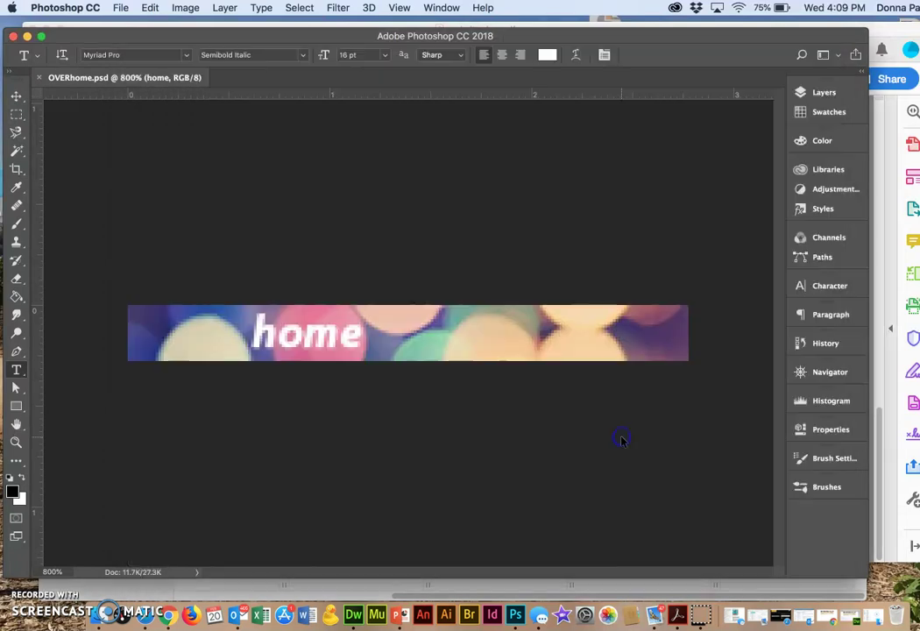
Step: Recolour the home text black (000000) and commit it
{"action": "left_click", "coordinate": [18, 375]}
{"action": "double_click", "coordinate": [288, 333]}
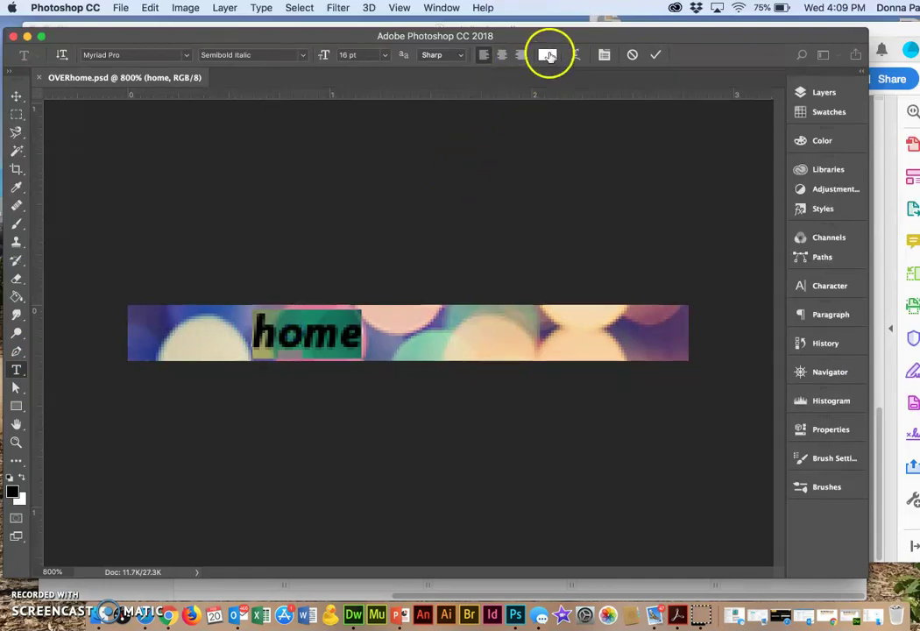
{"action": "left_click", "coordinate": [549, 55]}
{"action": "type", "text": "000000"}
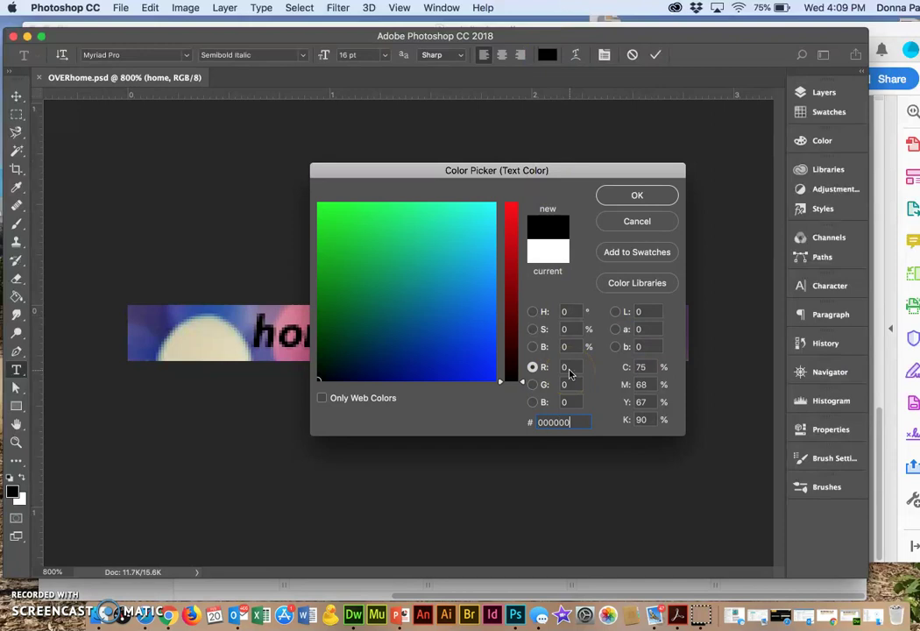
{"action": "key", "text": "Return"}
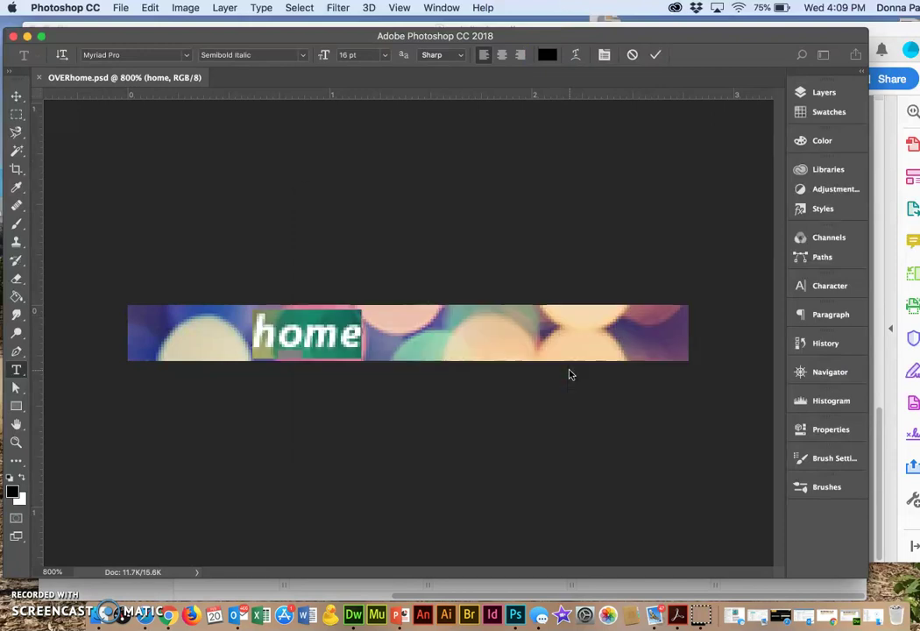
{"action": "left_click", "coordinate": [449, 273]}
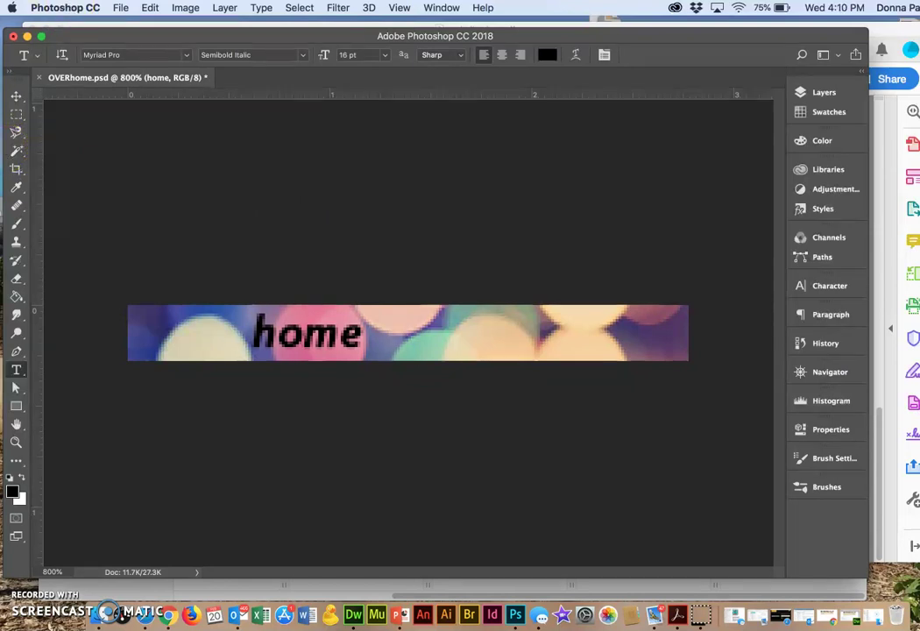
Step: Save the black-text button as UPhome.psd instead of overwriting OVERhome.psd
{"action": "left_click", "coordinate": [120, 8]}
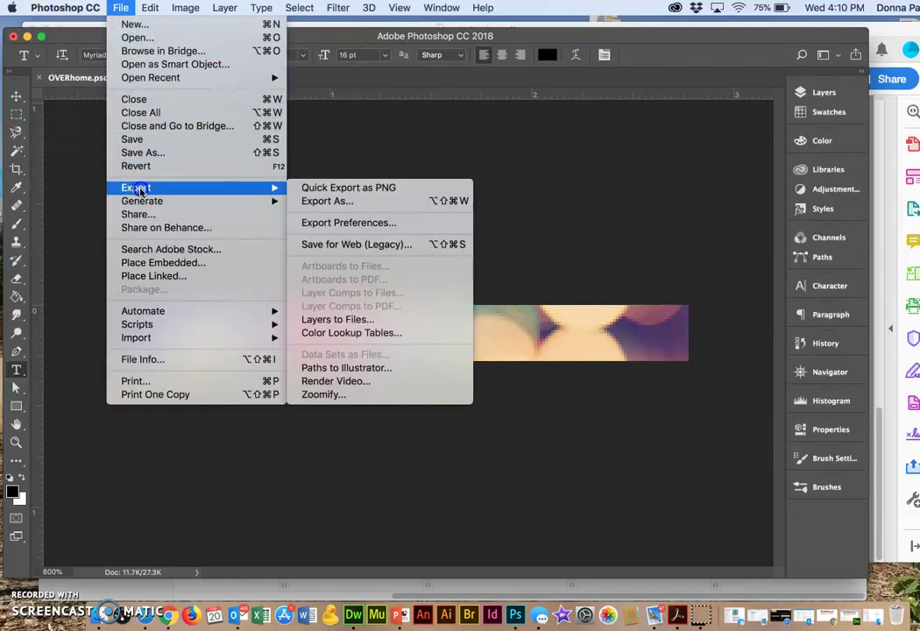
{"action": "left_click", "coordinate": [143, 153]}
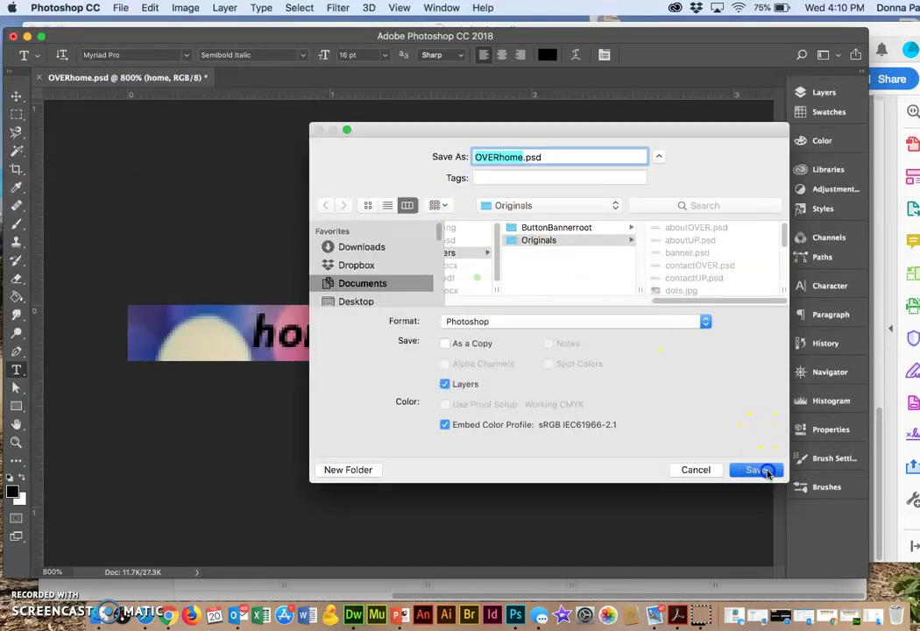
{"action": "left_click", "coordinate": [759, 470]}
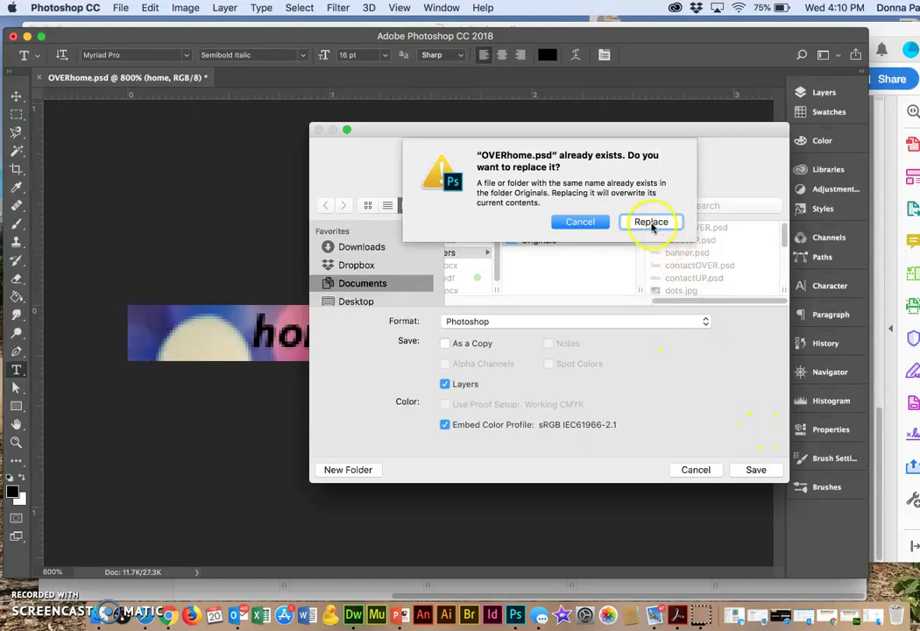
{"action": "left_click", "coordinate": [583, 222]}
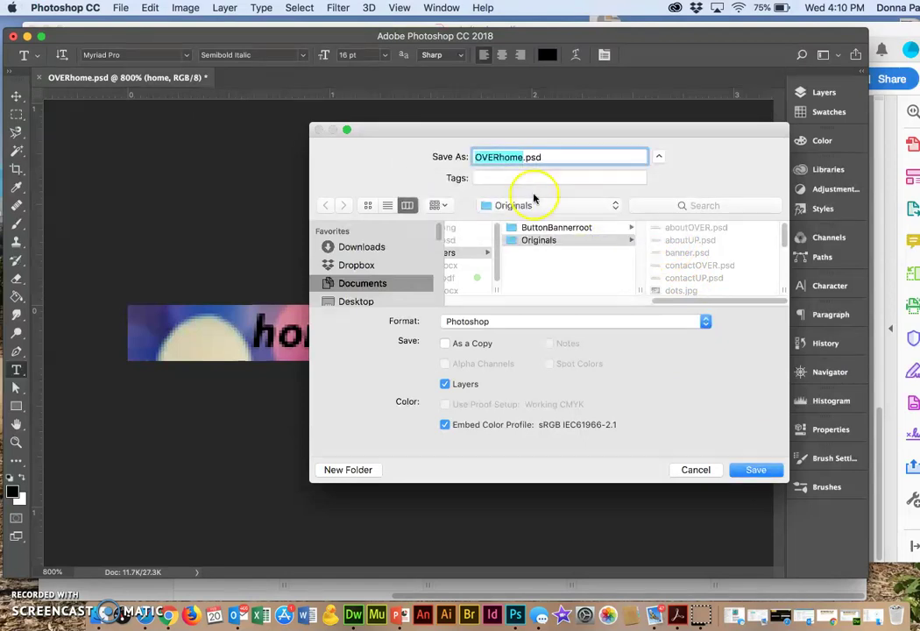
{"action": "left_click", "coordinate": [495, 156]}
{"action": "key", "text": "BackSpace"}
{"action": "key", "text": "BackSpace"}
{"action": "key", "text": "BackSpace"}
{"action": "key", "text": "BackSpace"}
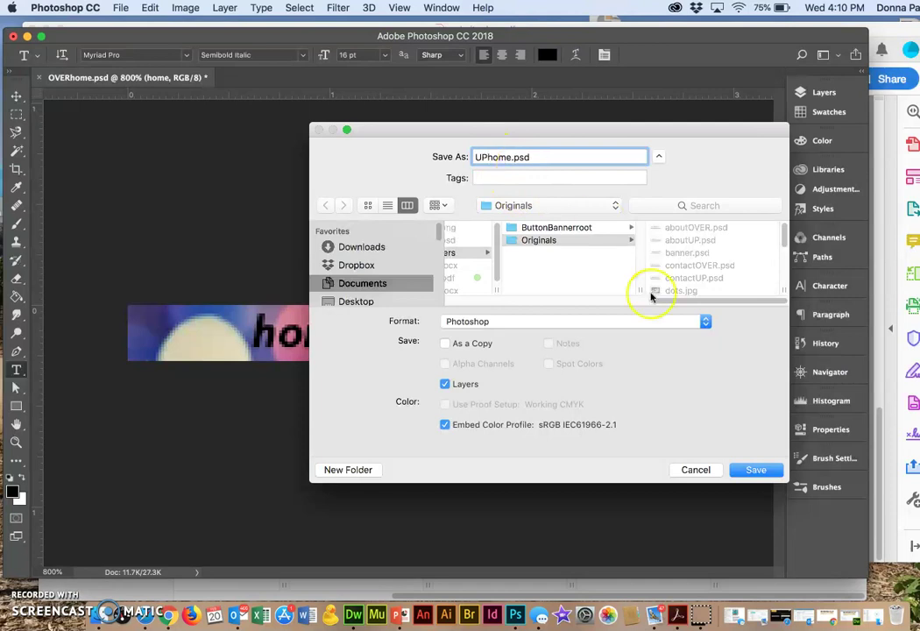
{"action": "left_click", "coordinate": [755, 469]}
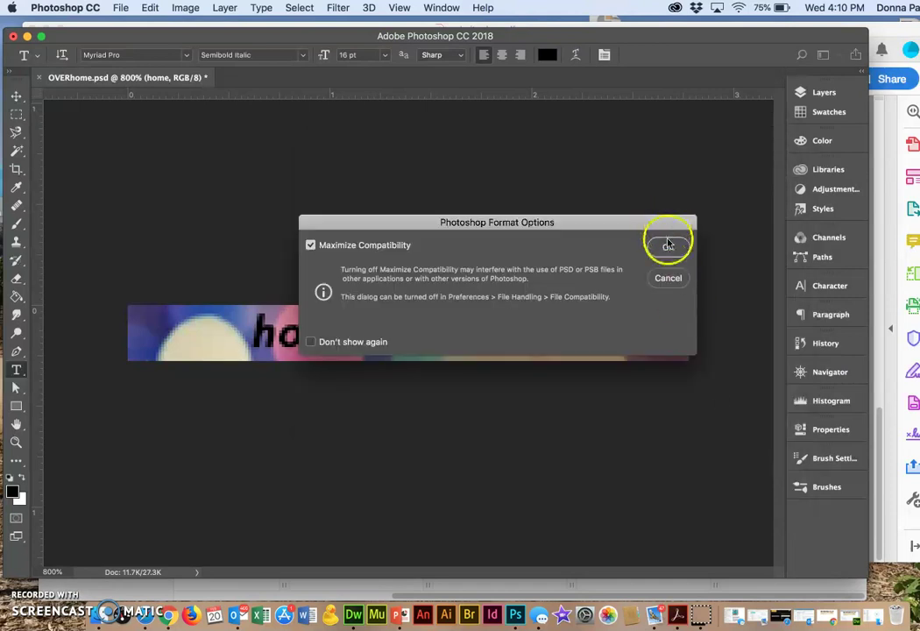
{"action": "left_click", "coordinate": [668, 247]}
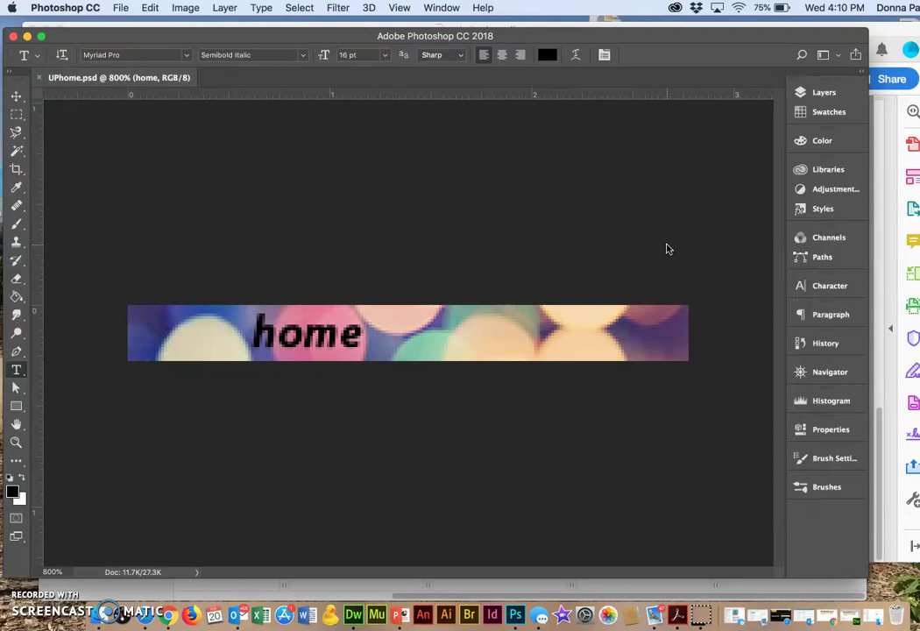
{"action": "left_click", "coordinate": [644, 358]}
Step: Preview OVERhome.psd and OVERproducts.psd in Finder's Originals folder
{"action": "left_click", "coordinate": [27, 36]}
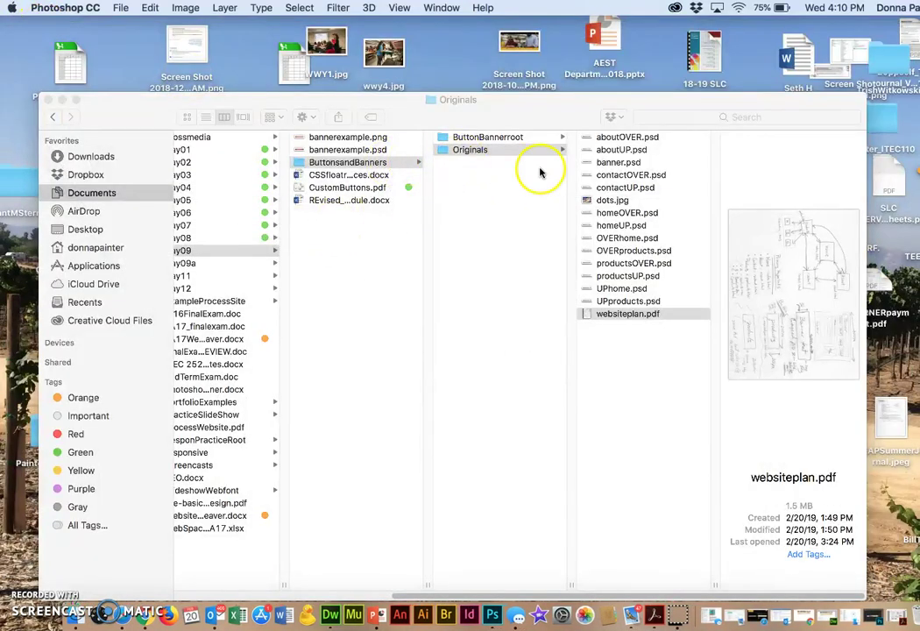
{"action": "left_click", "coordinate": [626, 237]}
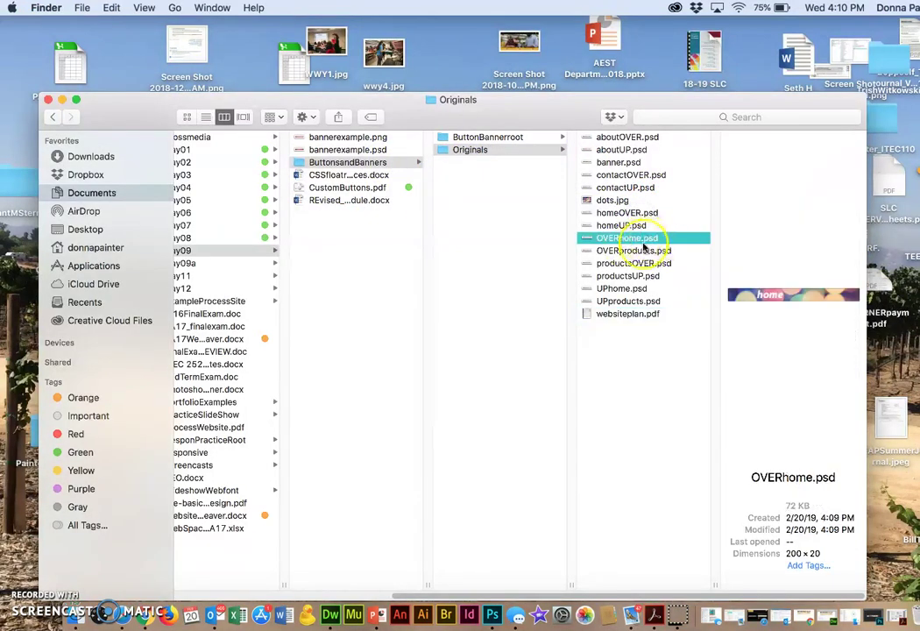
{"action": "left_click", "coordinate": [635, 250]}
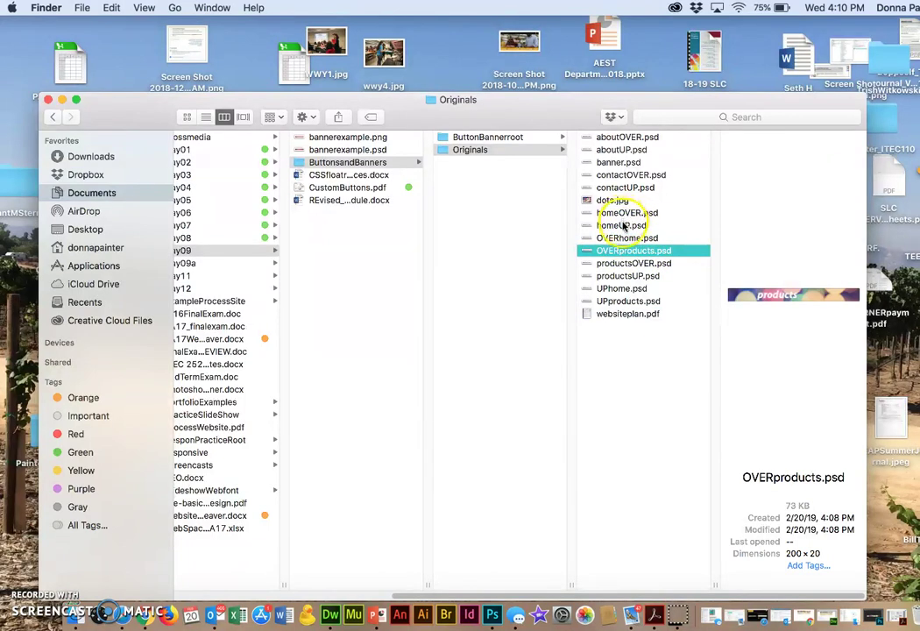
Step: Open homeUP.psd zoomed in for comparison, then close it and UPhome.psd
{"action": "double_click", "coordinate": [622, 225]}
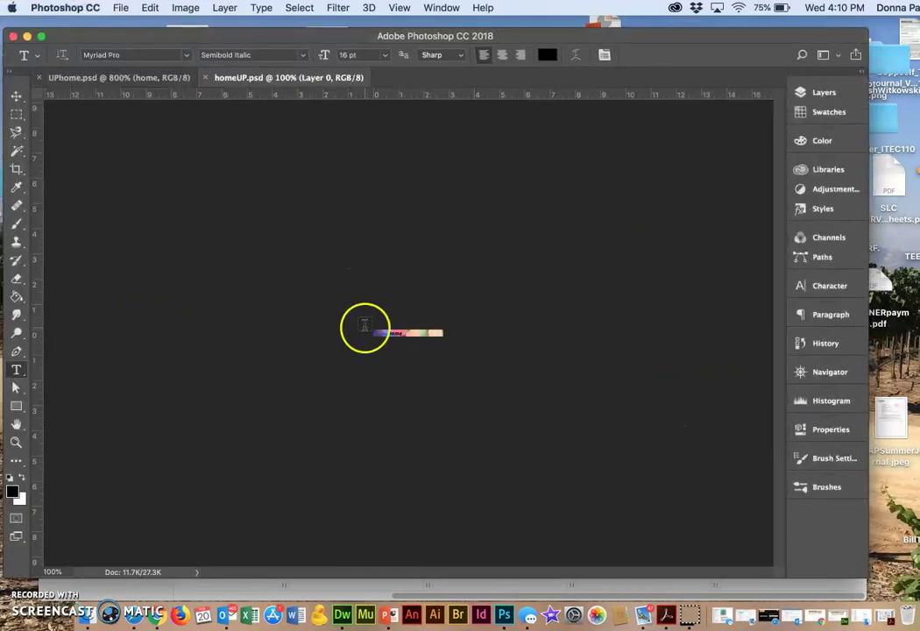
{"action": "key", "text": "super+plus"}
{"action": "key", "text": "super+plus"}
{"action": "key", "text": "super+plus"}
{"action": "key", "text": "super+plus"}
{"action": "key", "text": "super+plus"}
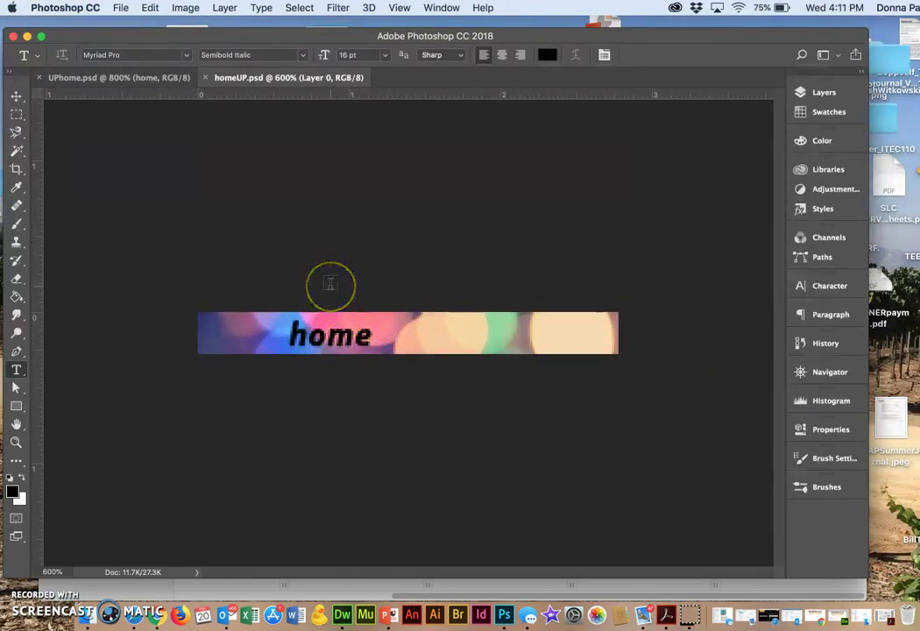
{"action": "left_click", "coordinate": [205, 78]}
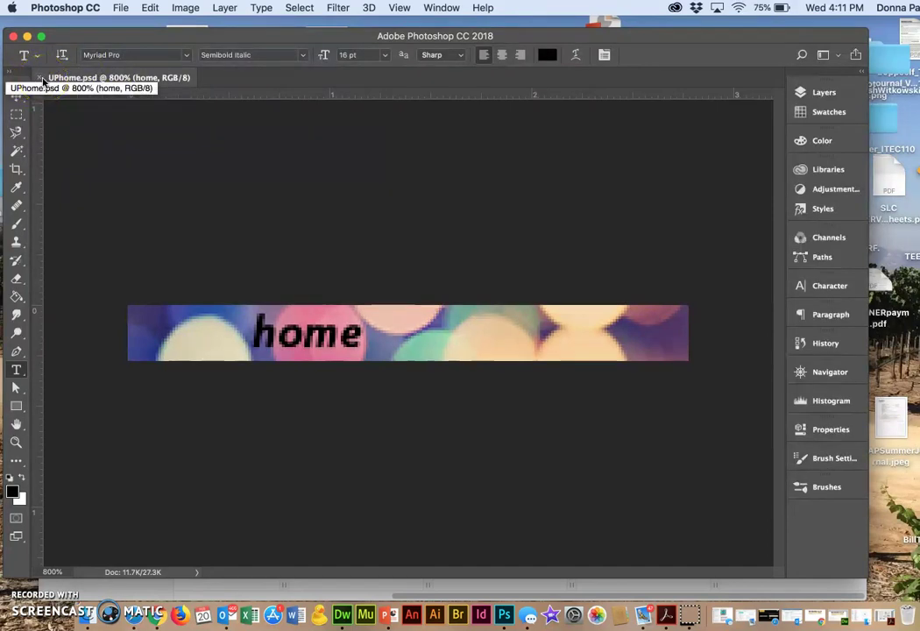
{"action": "left_click", "coordinate": [42, 82]}
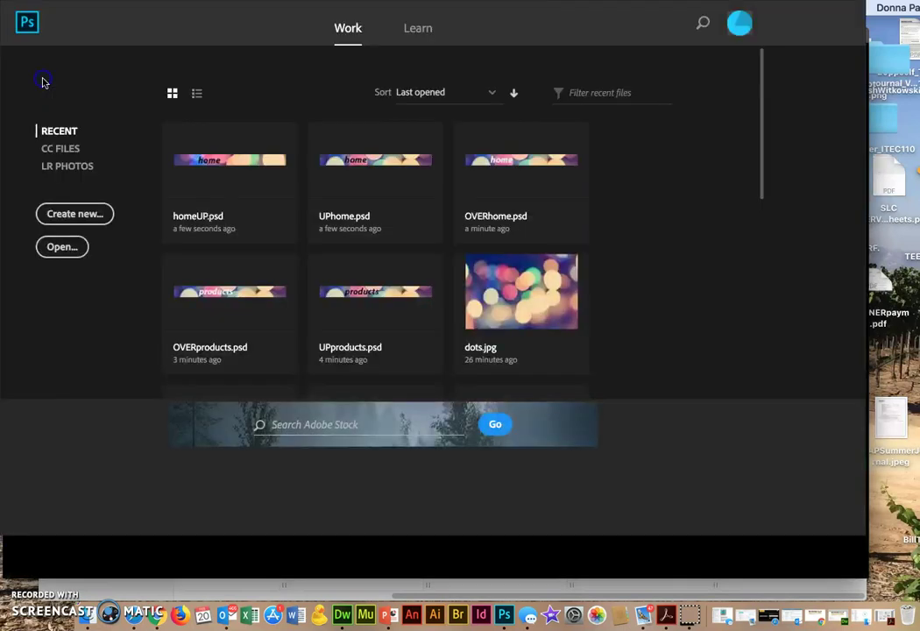
{"action": "left_click", "coordinate": [27, 36]}
Step: Open ButtonBannerroot's images folder and preview aboutOVER, homeUP, contactUP and banner JPEGs
{"action": "left_click", "coordinate": [27, 36]}
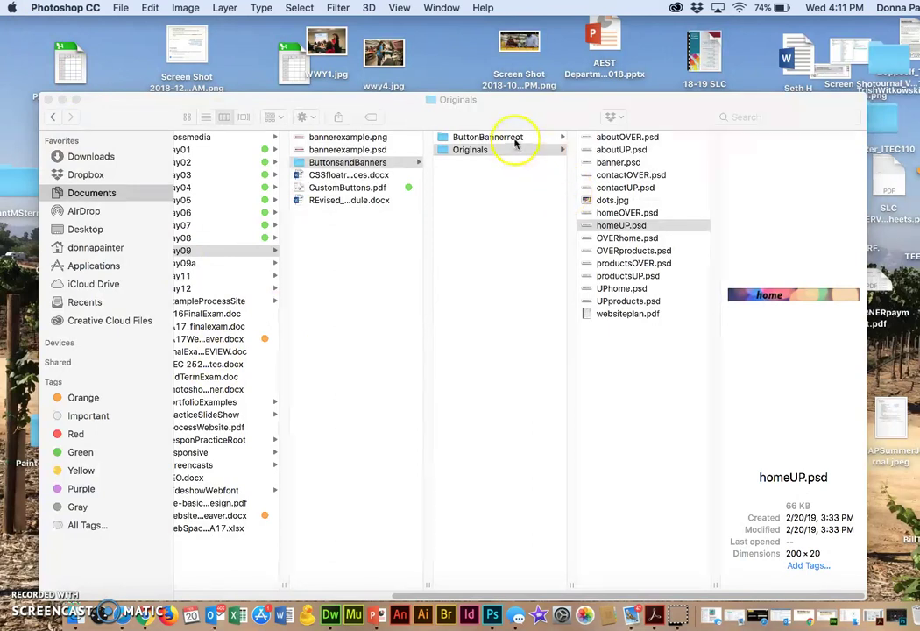
{"action": "left_click", "coordinate": [514, 140]}
{"action": "left_click", "coordinate": [609, 138]}
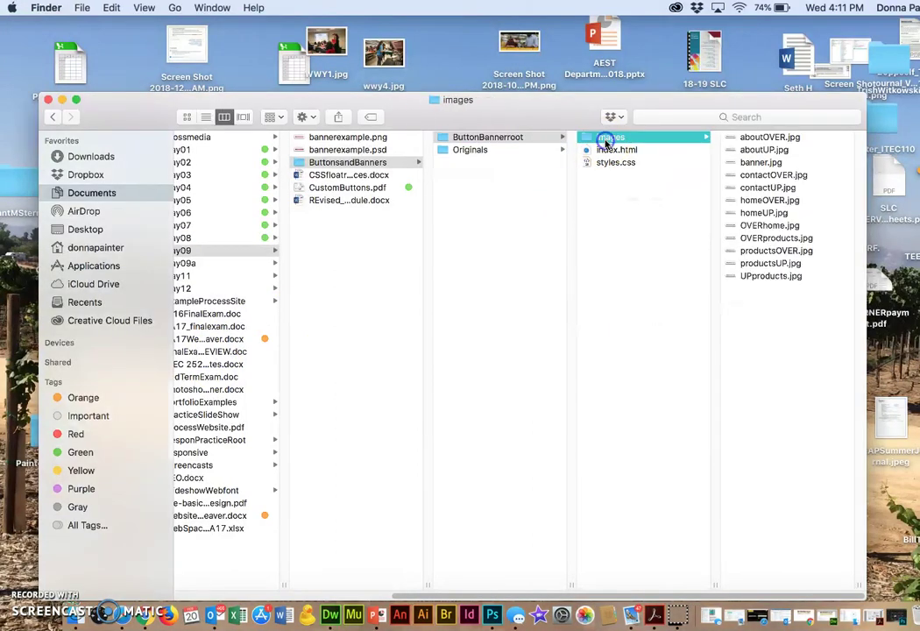
{"action": "left_click", "coordinate": [750, 138]}
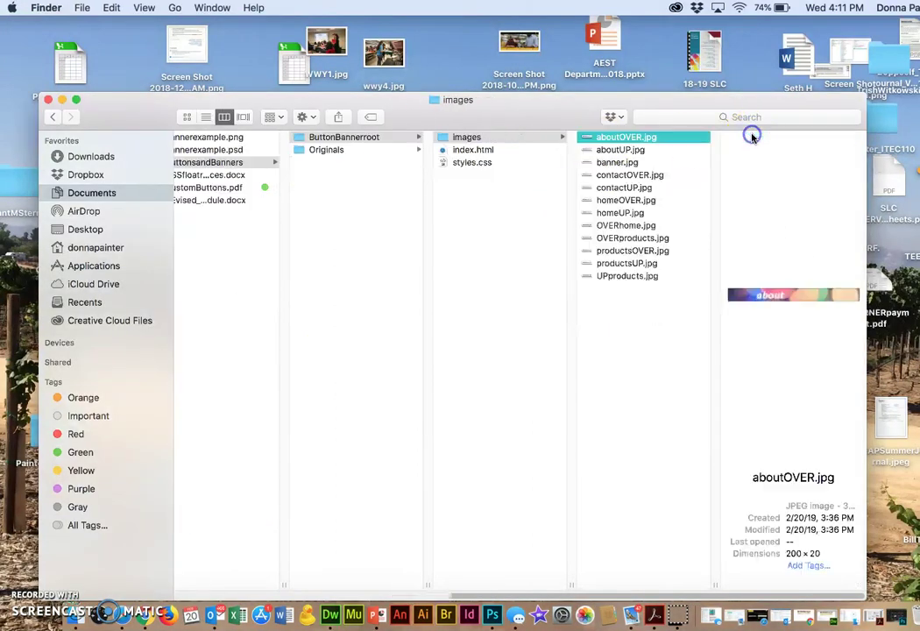
{"action": "left_click", "coordinate": [642, 213]}
{"action": "left_click", "coordinate": [637, 187]}
{"action": "left_click", "coordinate": [636, 162]}
{"action": "left_click", "coordinate": [625, 137]}
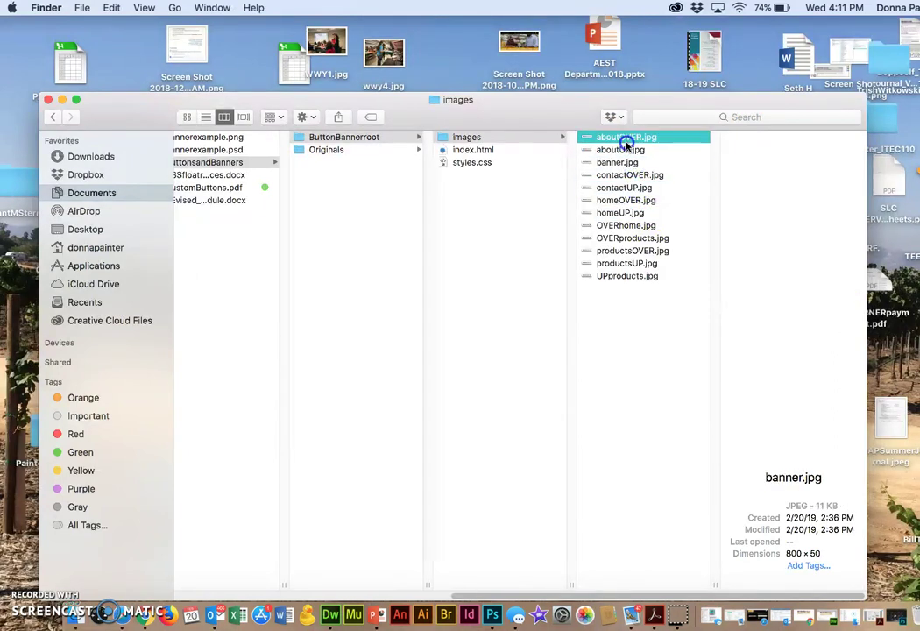
{"action": "left_click", "coordinate": [618, 189]}
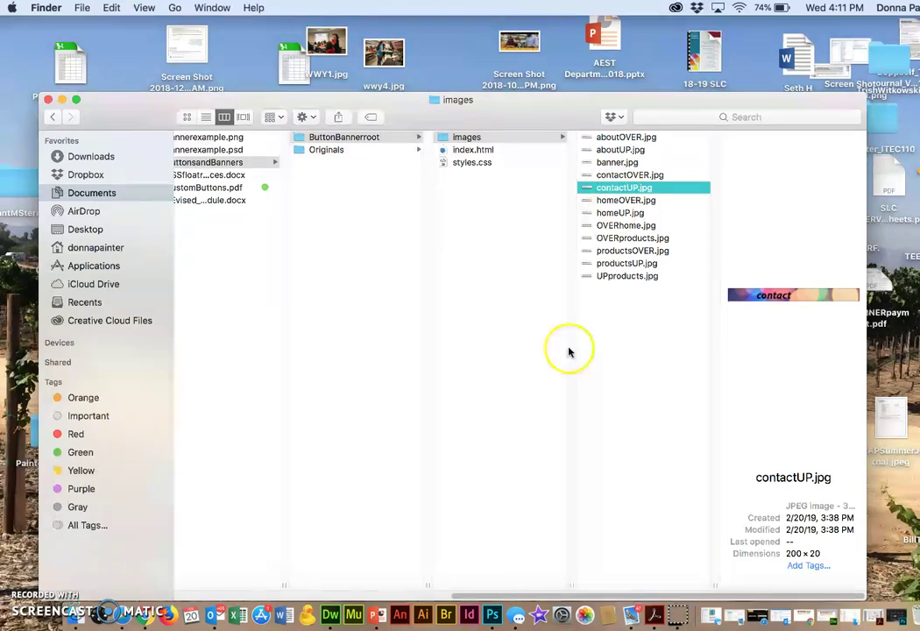
Step: Switch to Dreamweaver to show index.html in Split view with its banner and code
{"action": "left_click", "coordinate": [330, 614]}
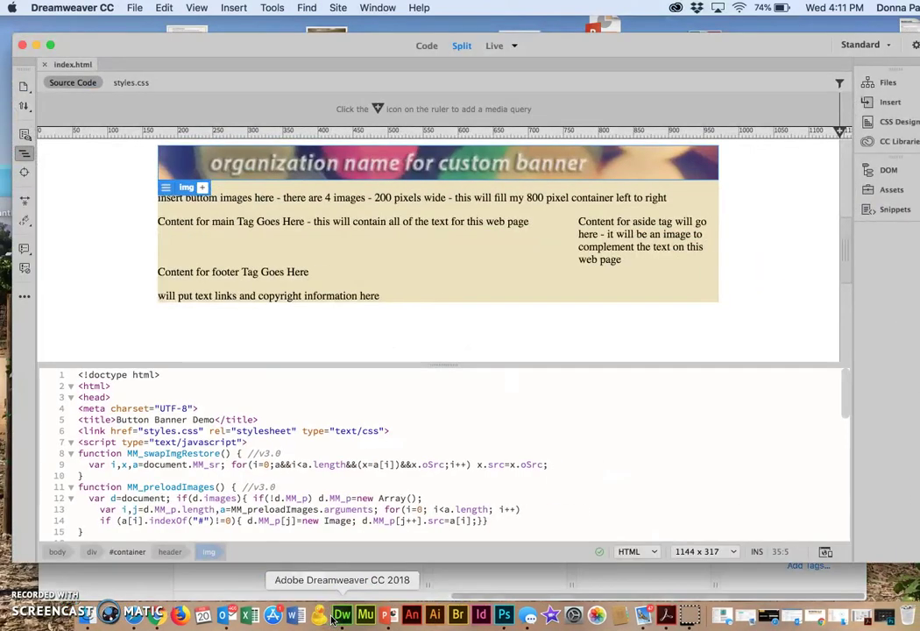